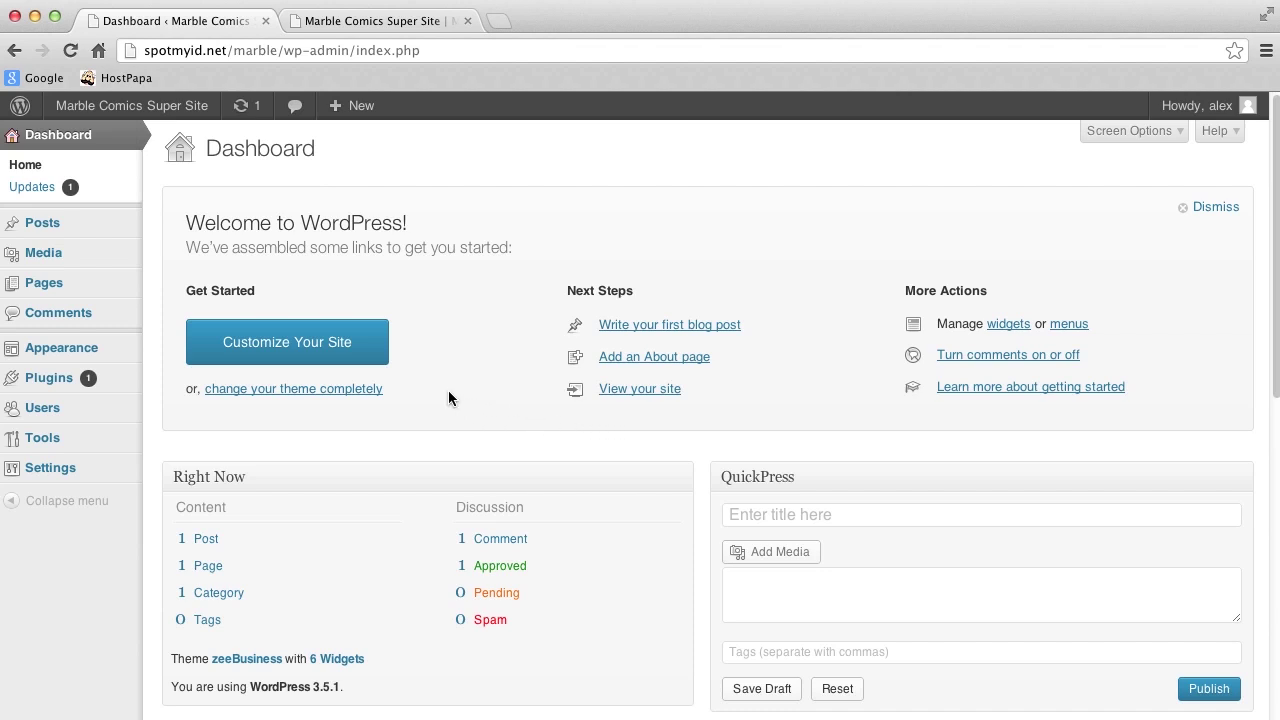
# - Move the default Sample Page to the Trash from the All Pages list
pyautogui.click(89, 289)
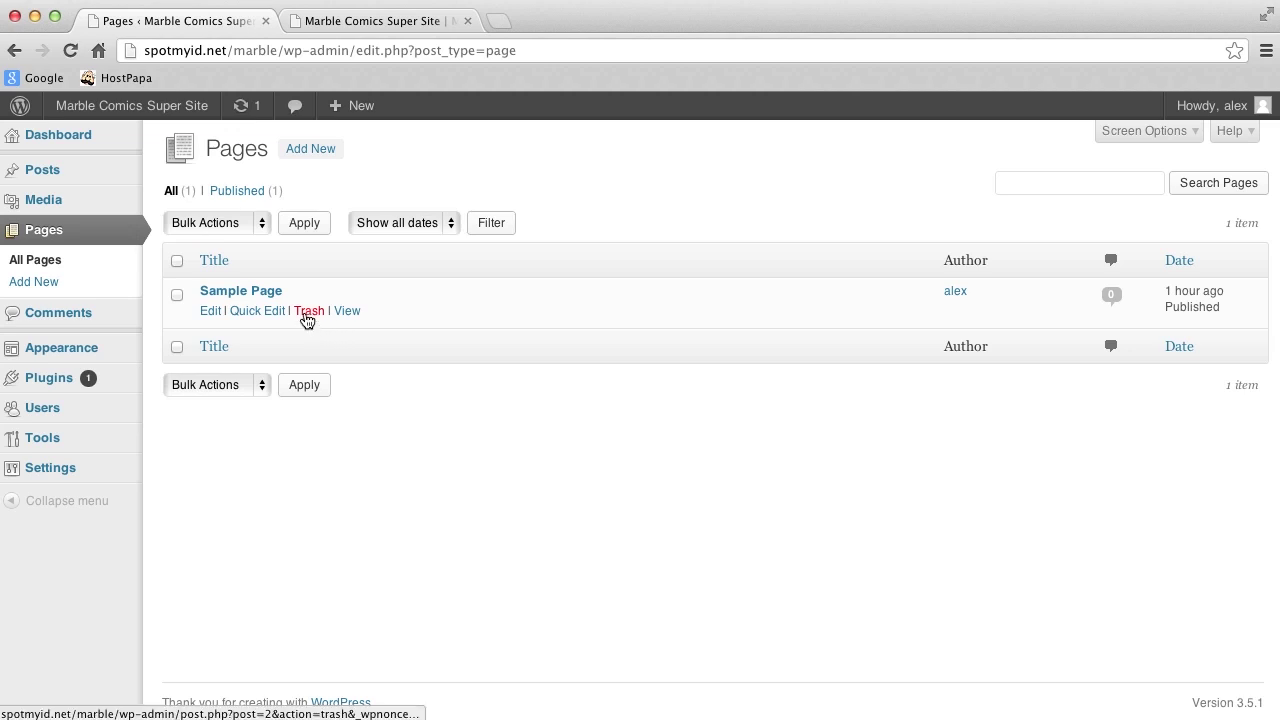
pyautogui.click(307, 312)
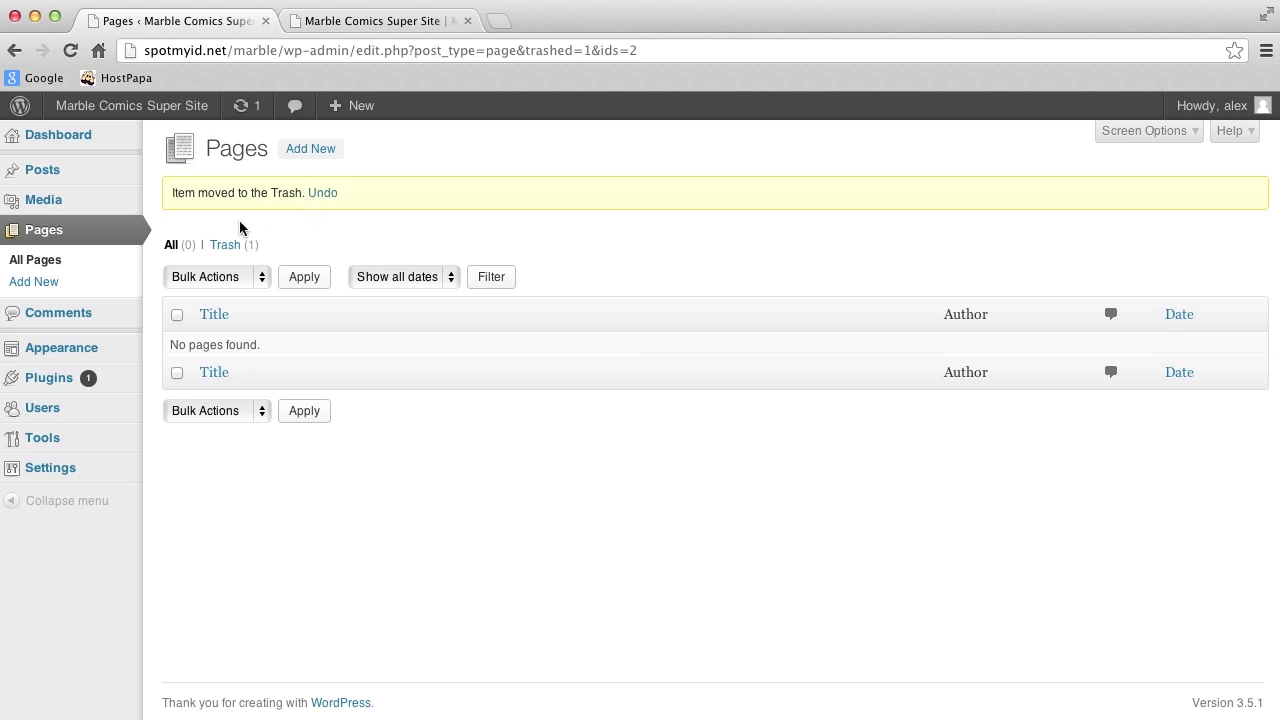
pyautogui.click(86, 292)
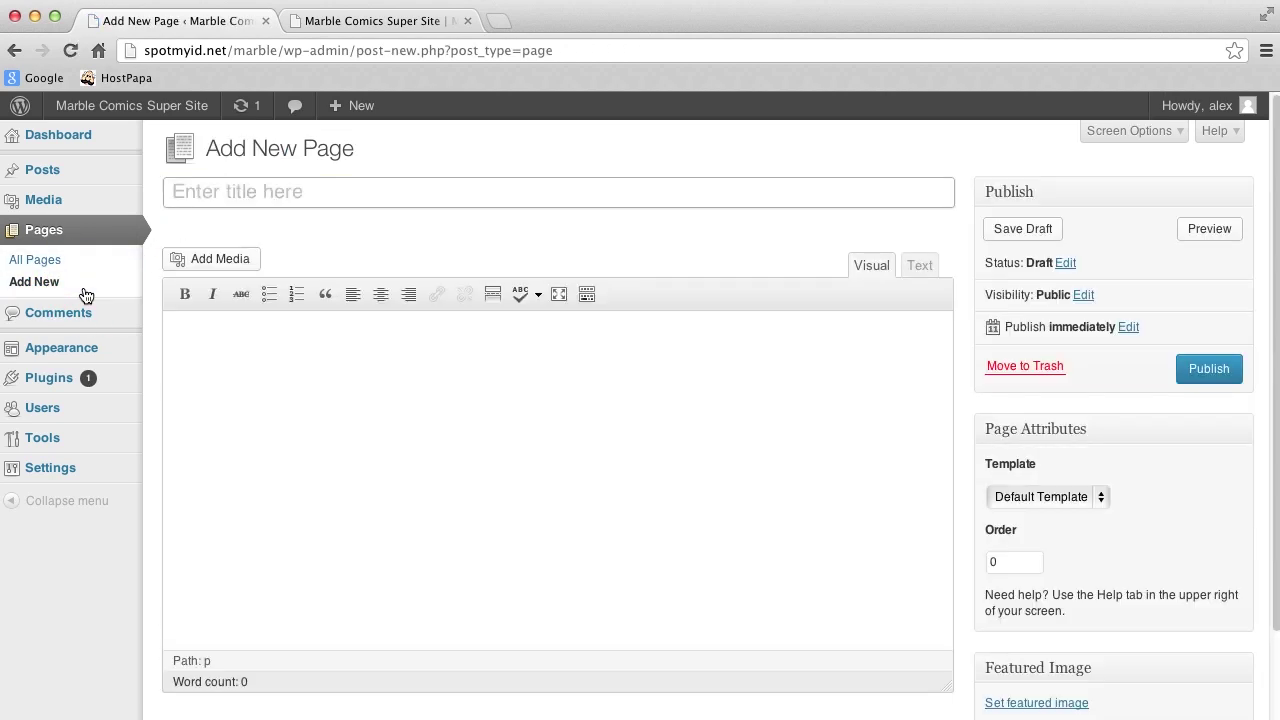
# - Title the new page 'Home' and write the Marble Comics blurb plus 'Plus our website is really sweet!'
pyautogui.click(269, 192)
pyautogui.write('Home')
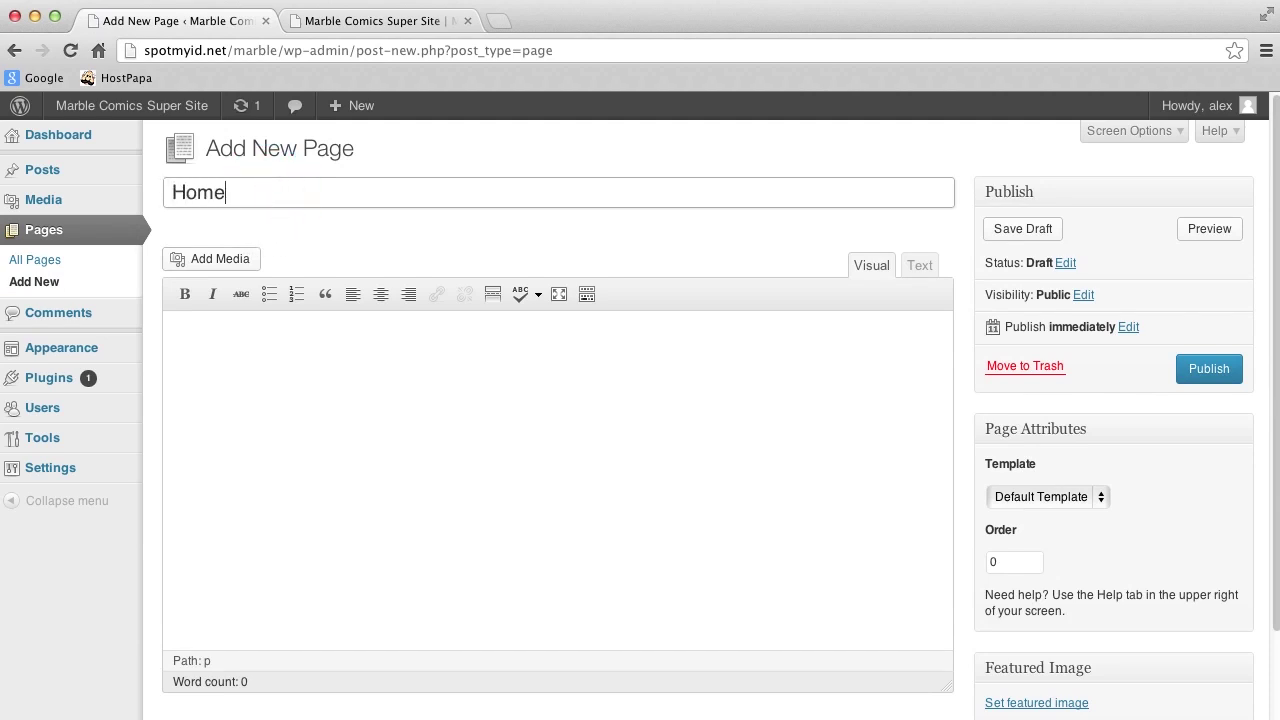
pyautogui.click(336, 383)
pyautogui.click(336, 383)
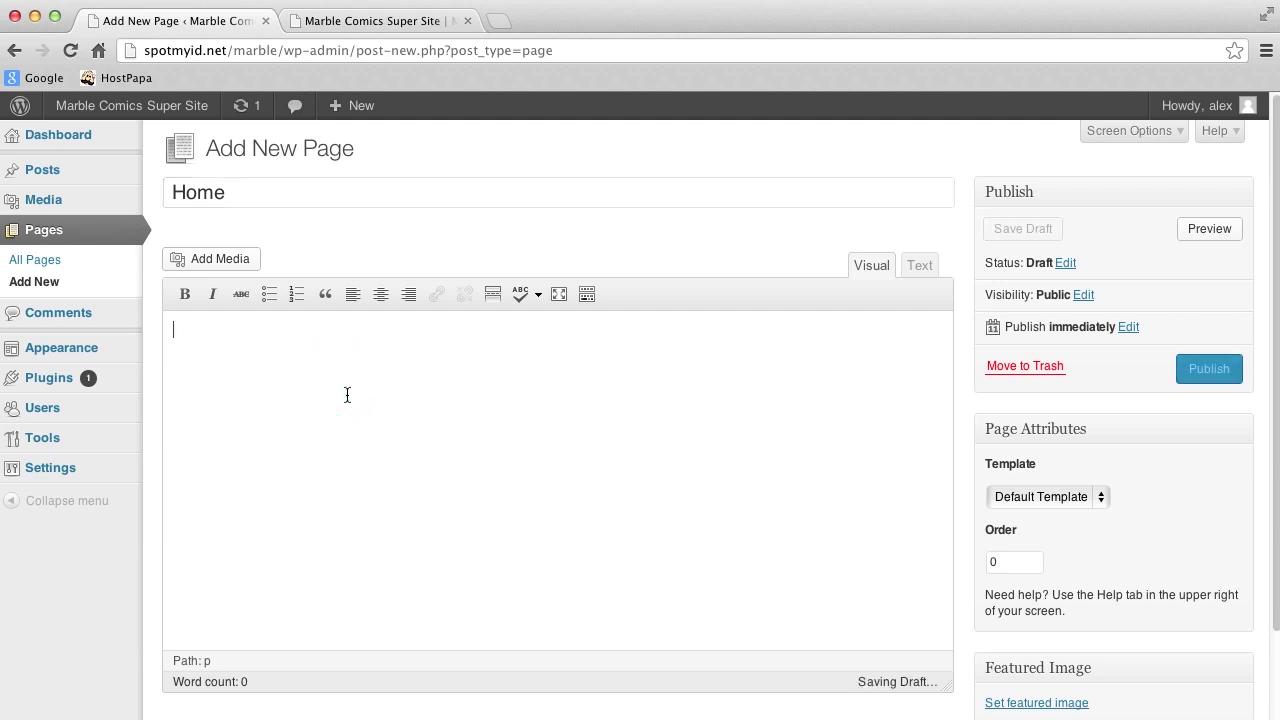
pyautogui.write('Marble Comics is the greatest ')
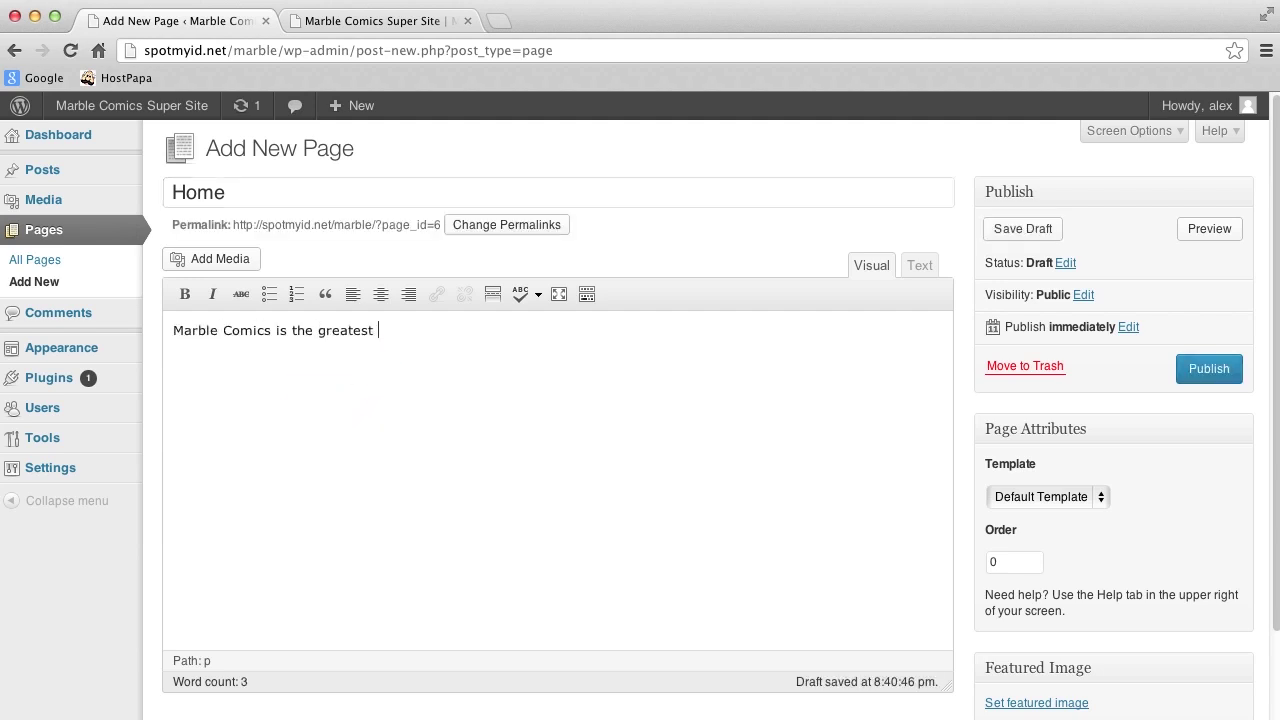
pyautogui.write('collection of comics in the world. We sell the best')
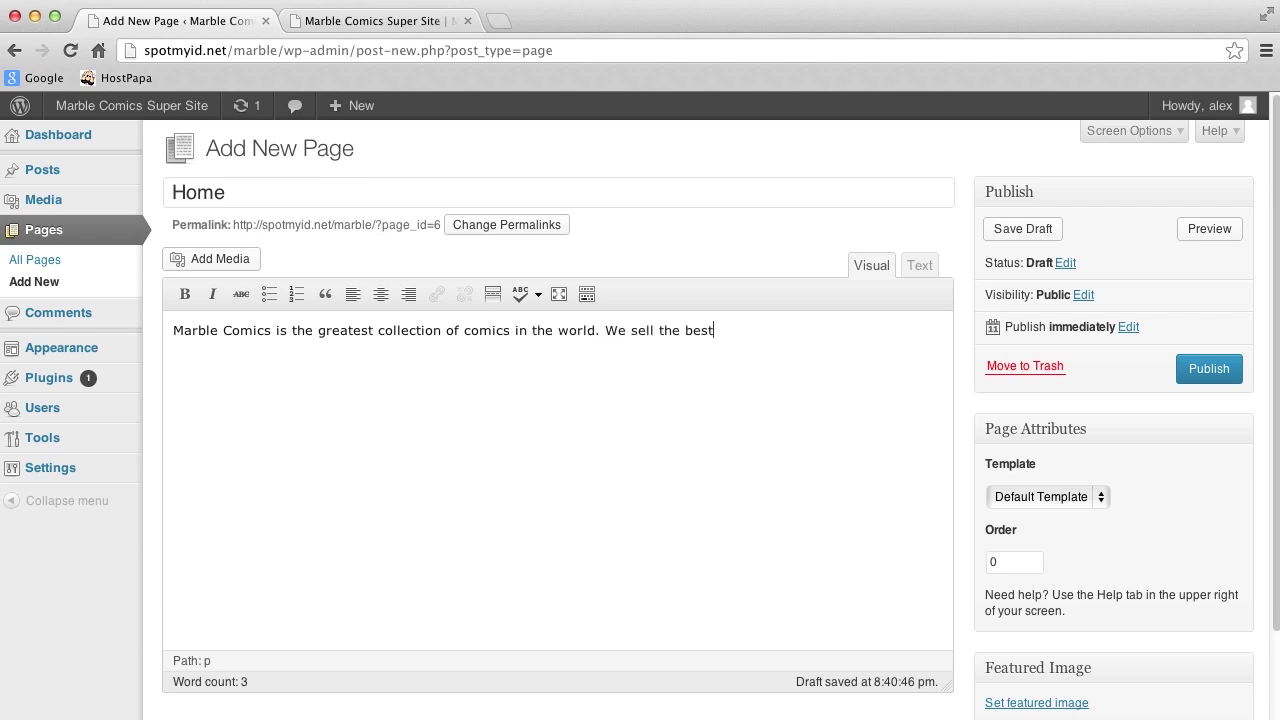
pyautogui.write(' comic books for the best prices.')
pyautogui.press('Return')
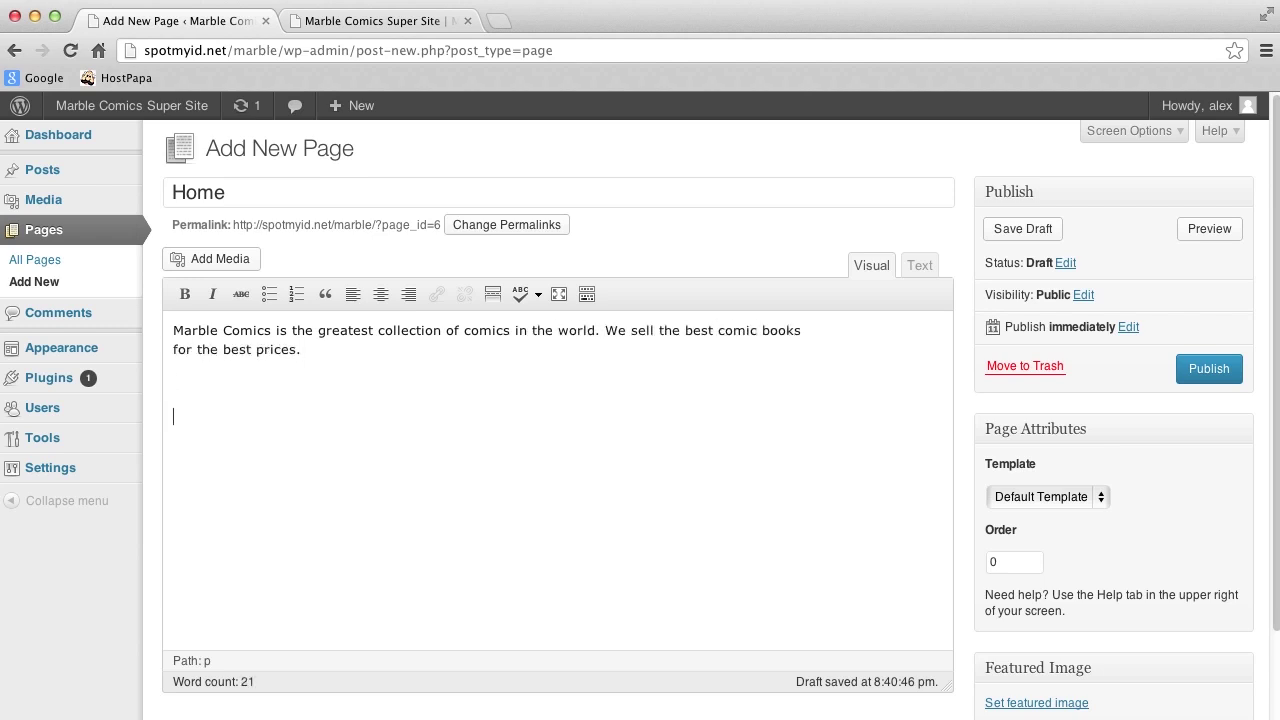
pyautogui.write('Plus our website is really sweet!')
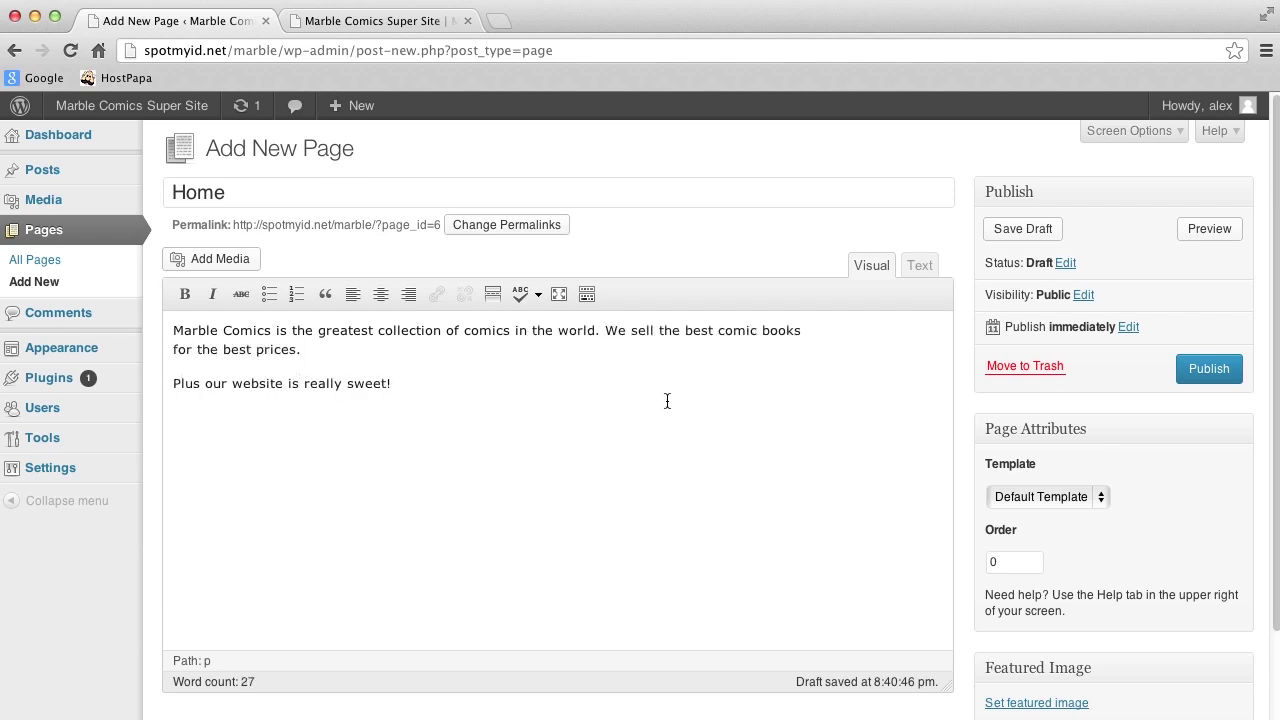
# - Upload HPC-Store-small.jpg through Add Media and insert it into the Home page
pyautogui.click(240, 275)
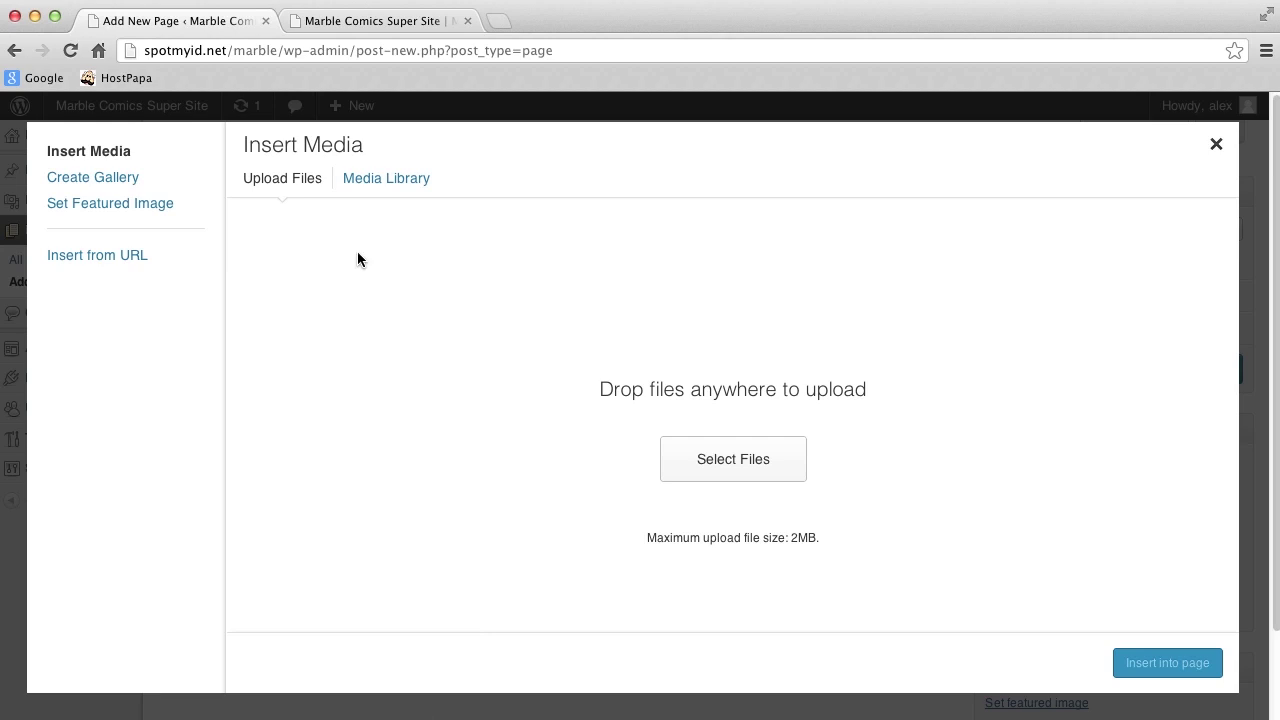
pyautogui.click(730, 462)
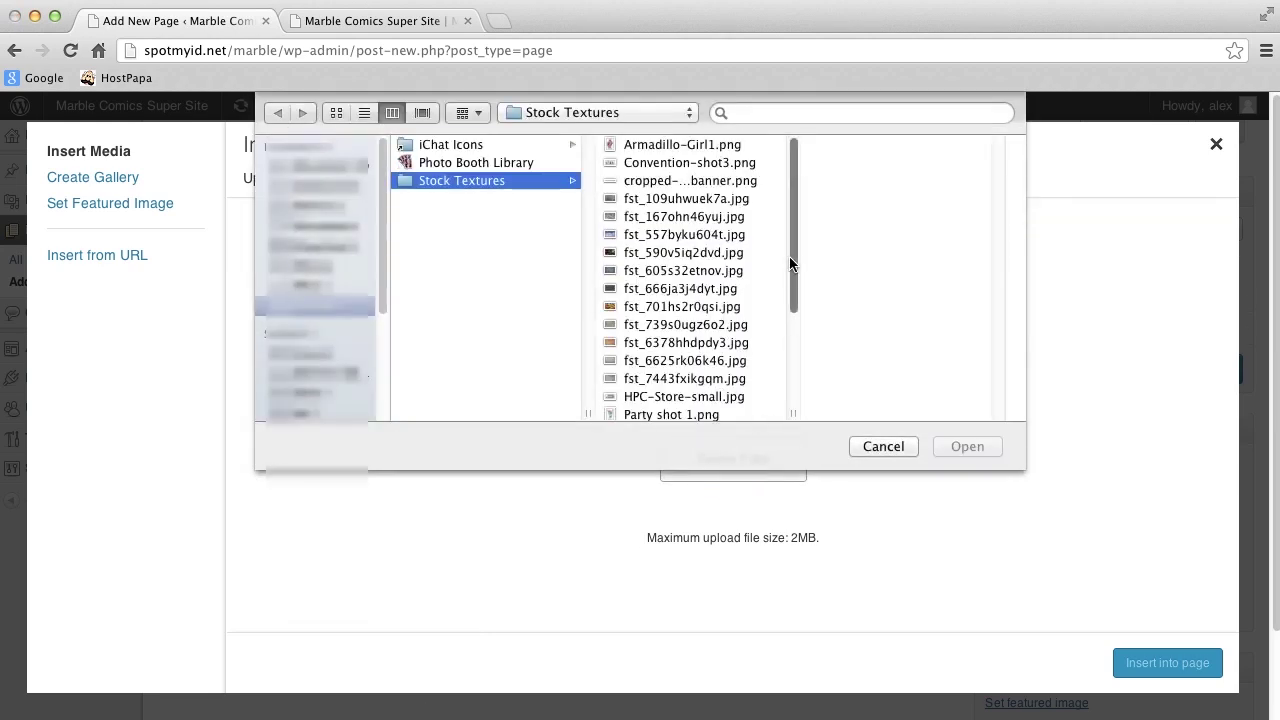
pyautogui.moveTo(789, 256); pyautogui.dragTo(790, 351)
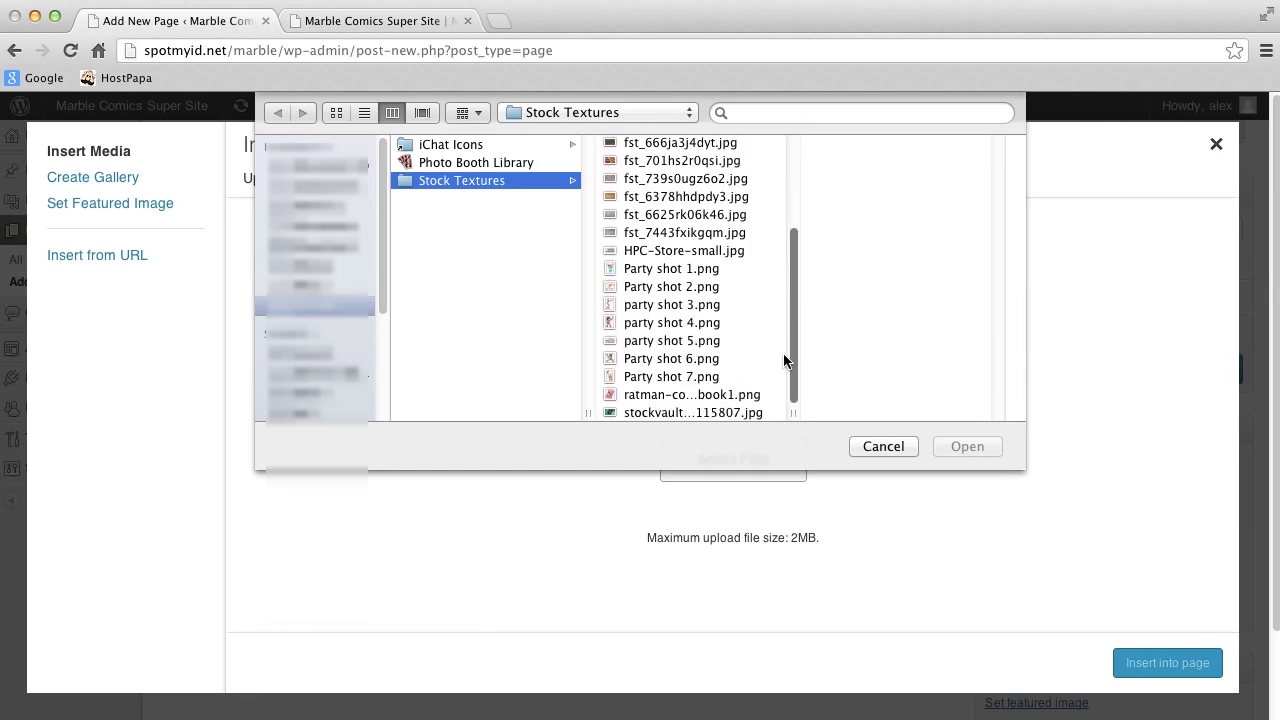
pyautogui.click(737, 250)
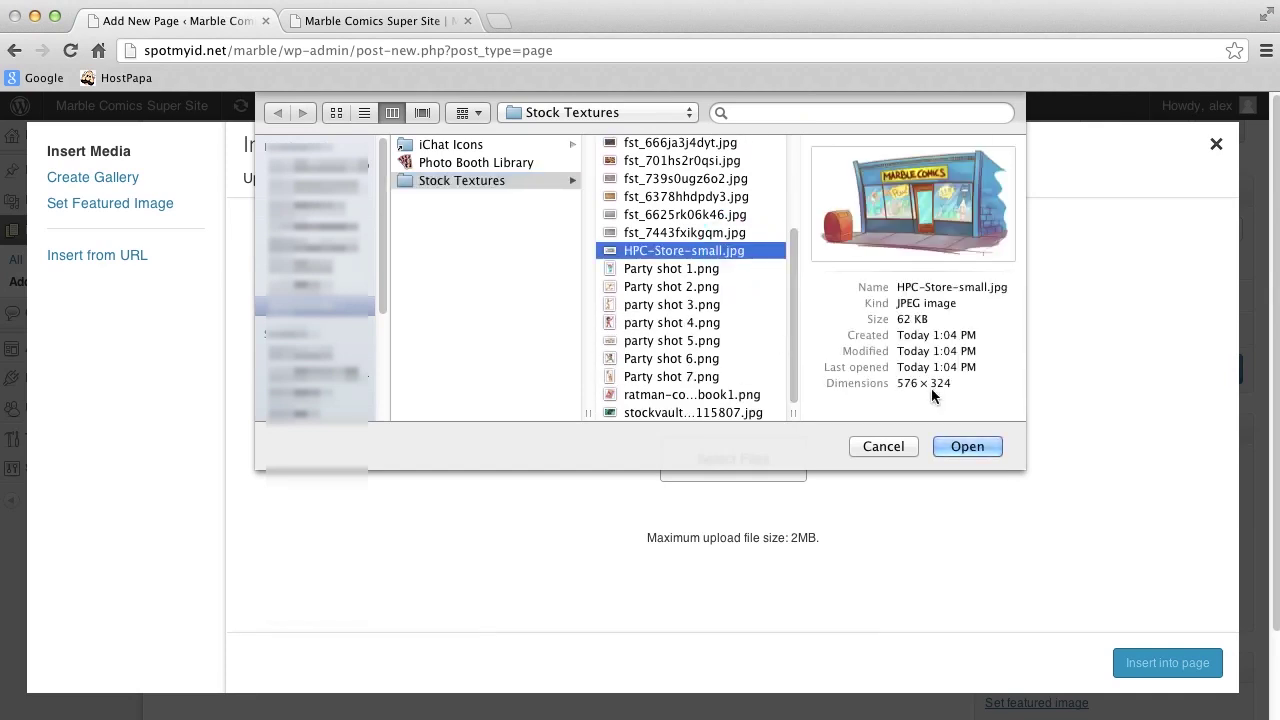
pyautogui.click(942, 447)
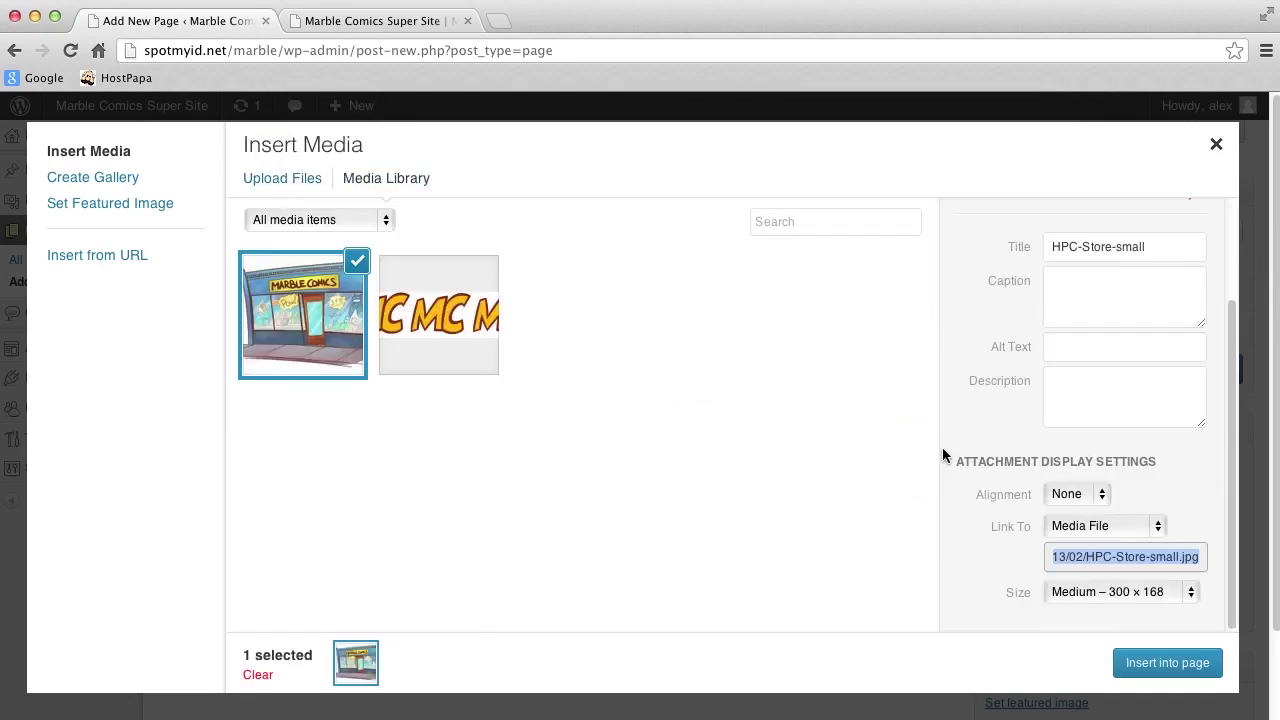
pyautogui.click(1150, 663)
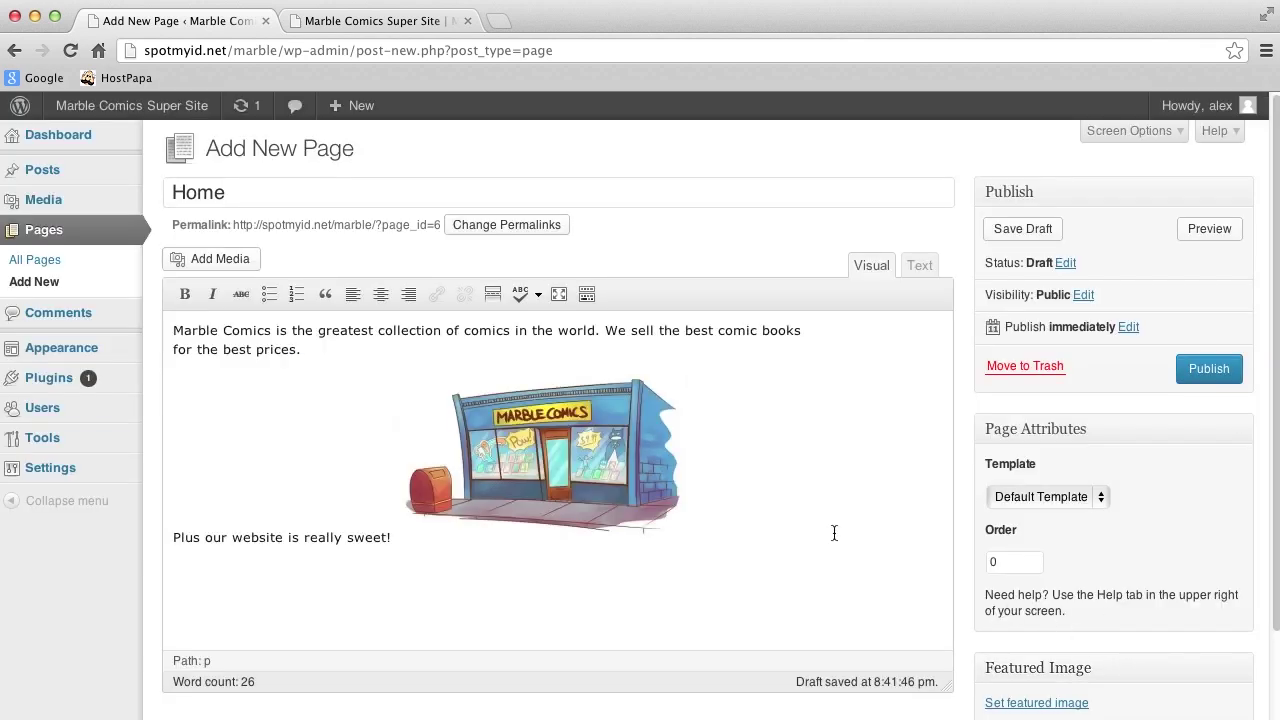
# - Move the store image above the intro text on its own line and centre it
pyautogui.click(556, 446)
pyautogui.moveTo(584, 471); pyautogui.dragTo(172, 327)
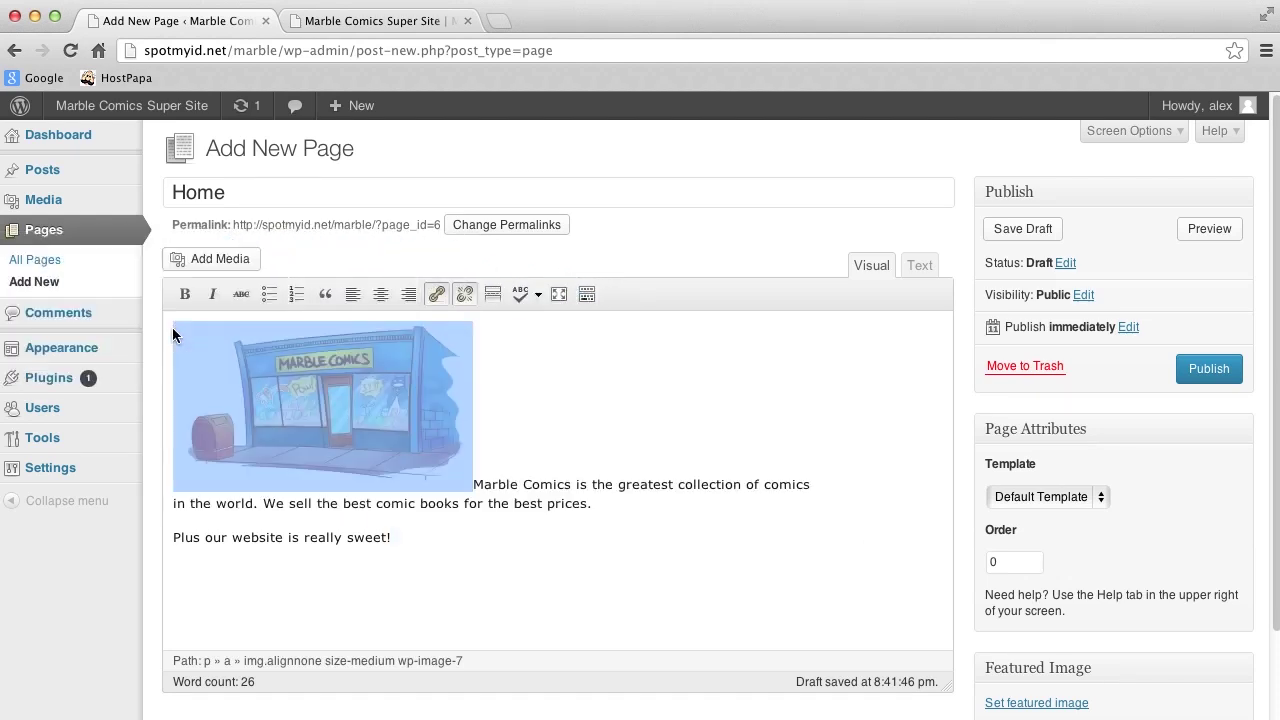
pyautogui.press('Return')
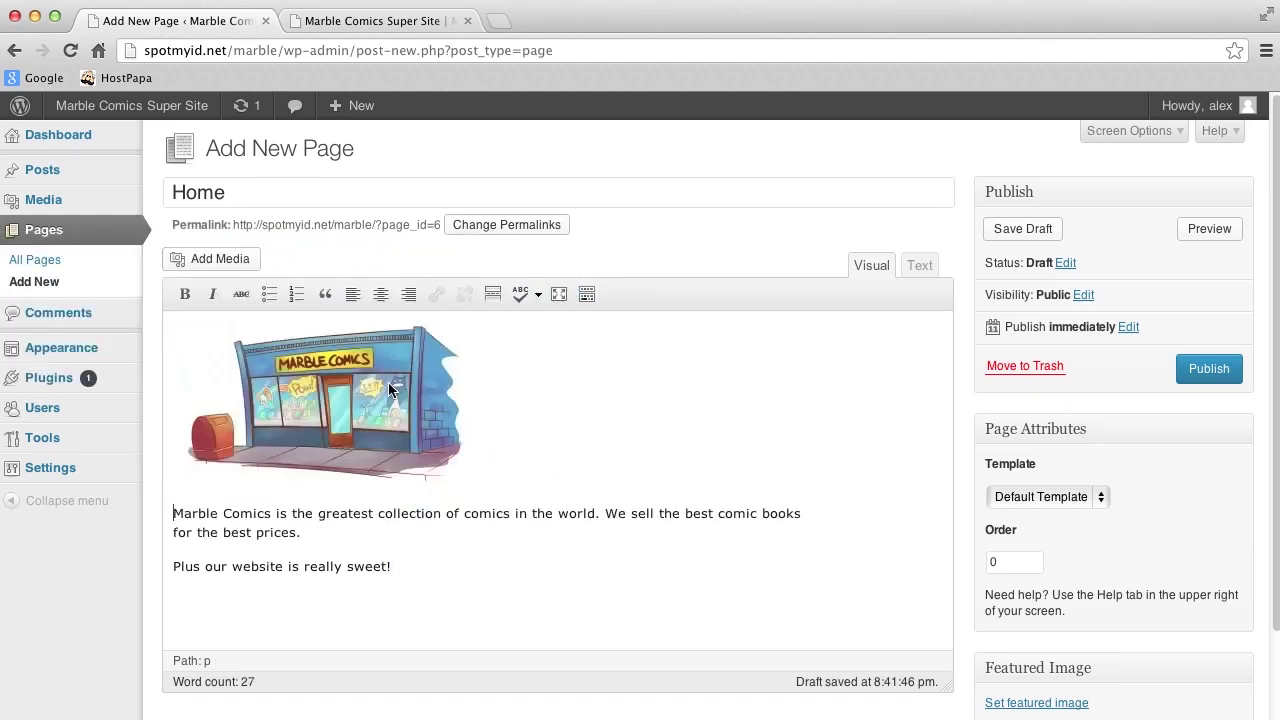
pyautogui.click(320, 400)
pyautogui.click(380, 293)
# - Bold the words 'Marble Comics' in the intro and publish the Home page
pyautogui.click(271, 513)
pyautogui.moveTo(271, 513); pyautogui.dragTo(173, 513)
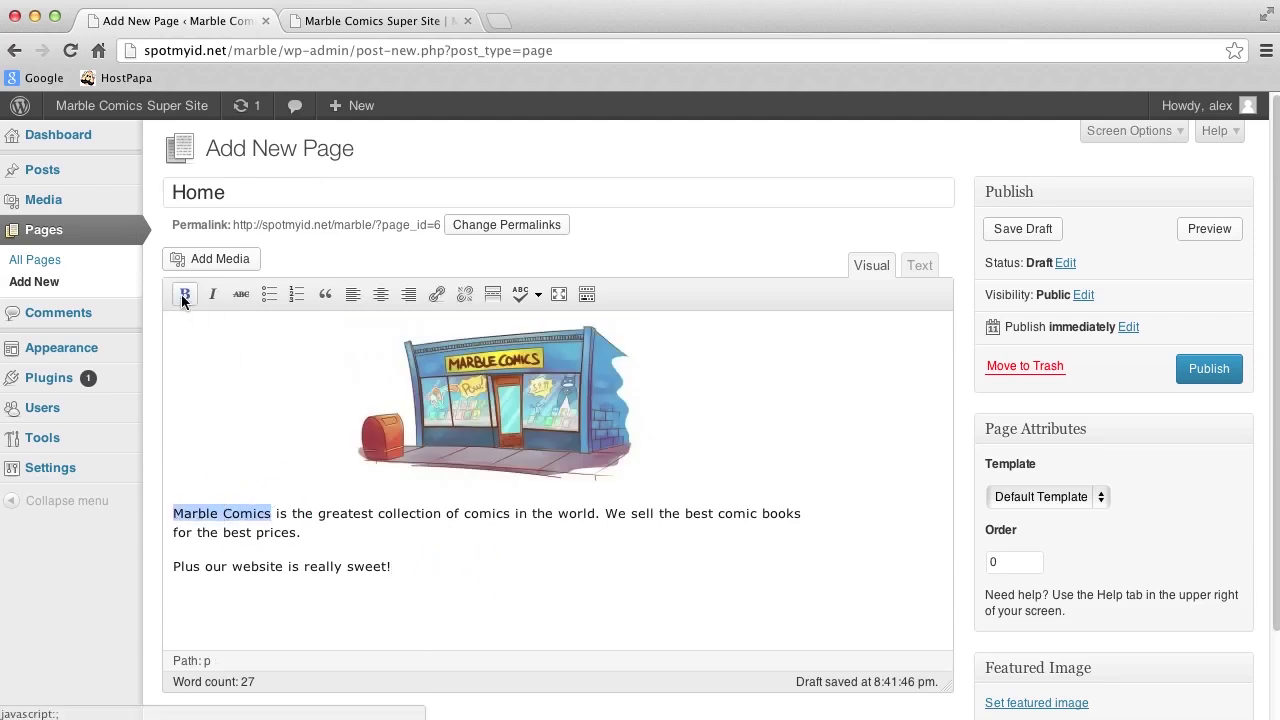
pyautogui.click(184, 293)
pyautogui.click(426, 574)
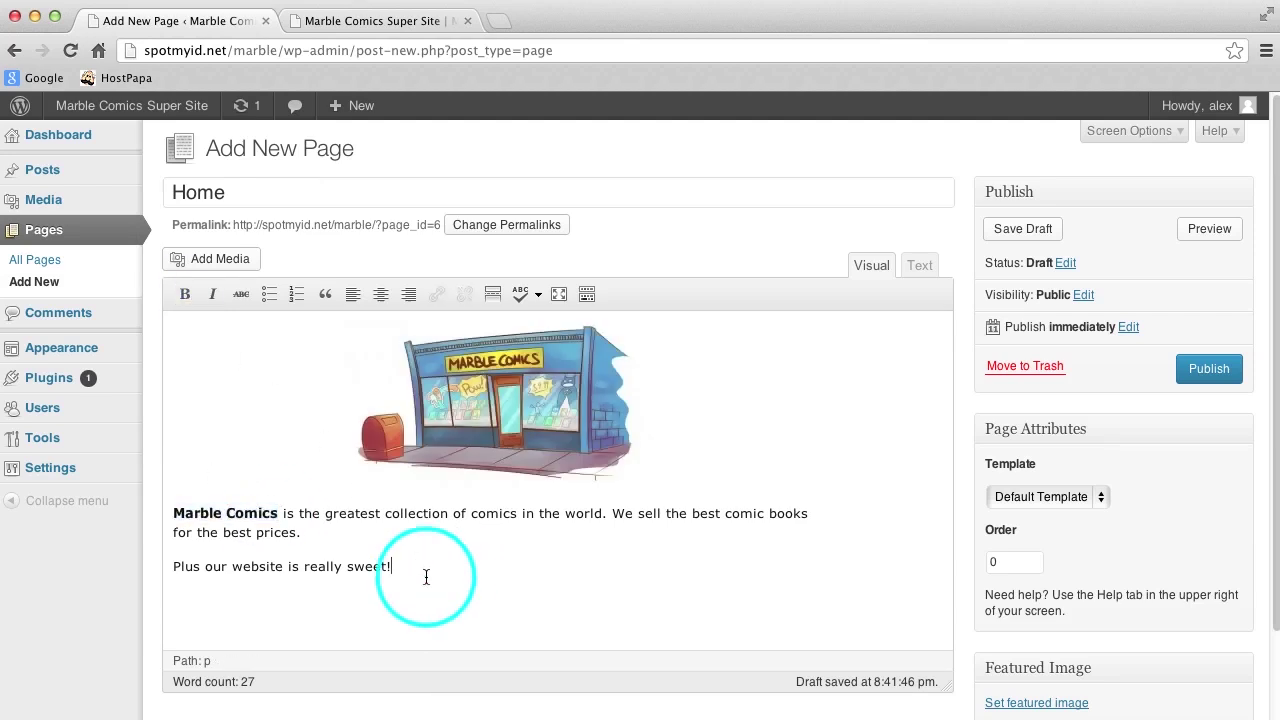
pyautogui.click(1207, 373)
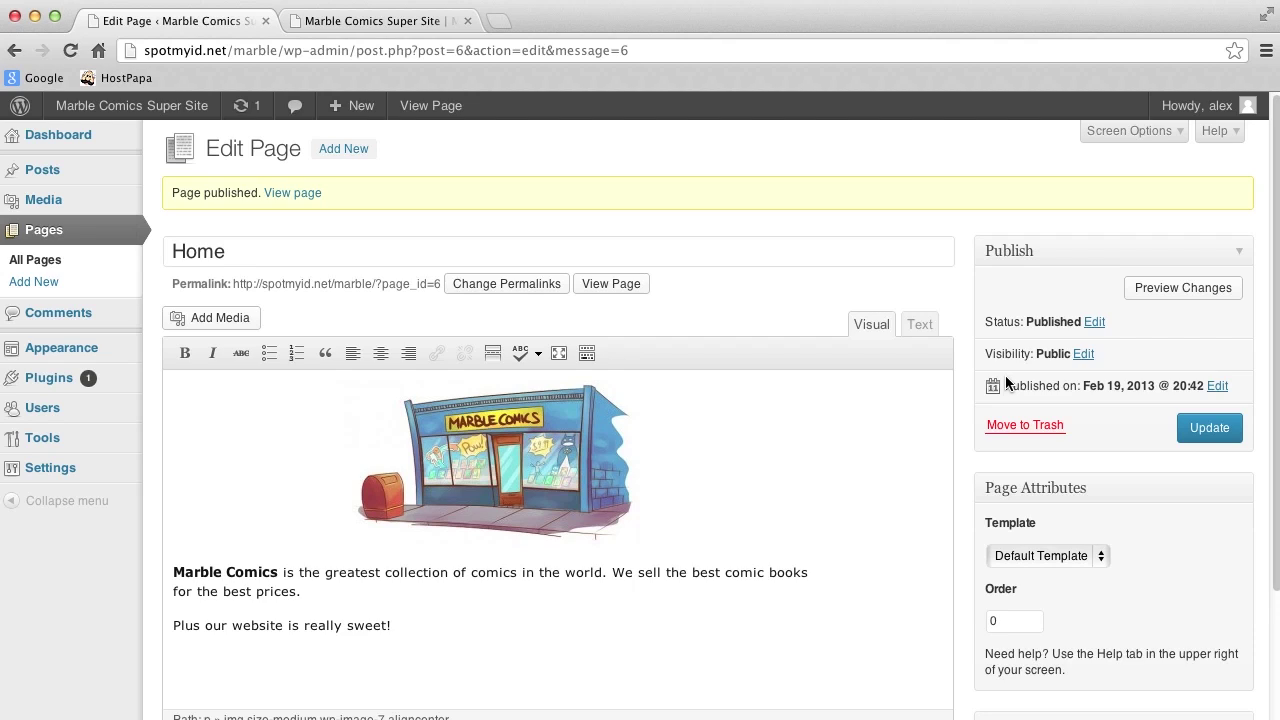
# - In Reading Settings, choose a static front page set to Home and save the changes
pyautogui.click(52, 478)
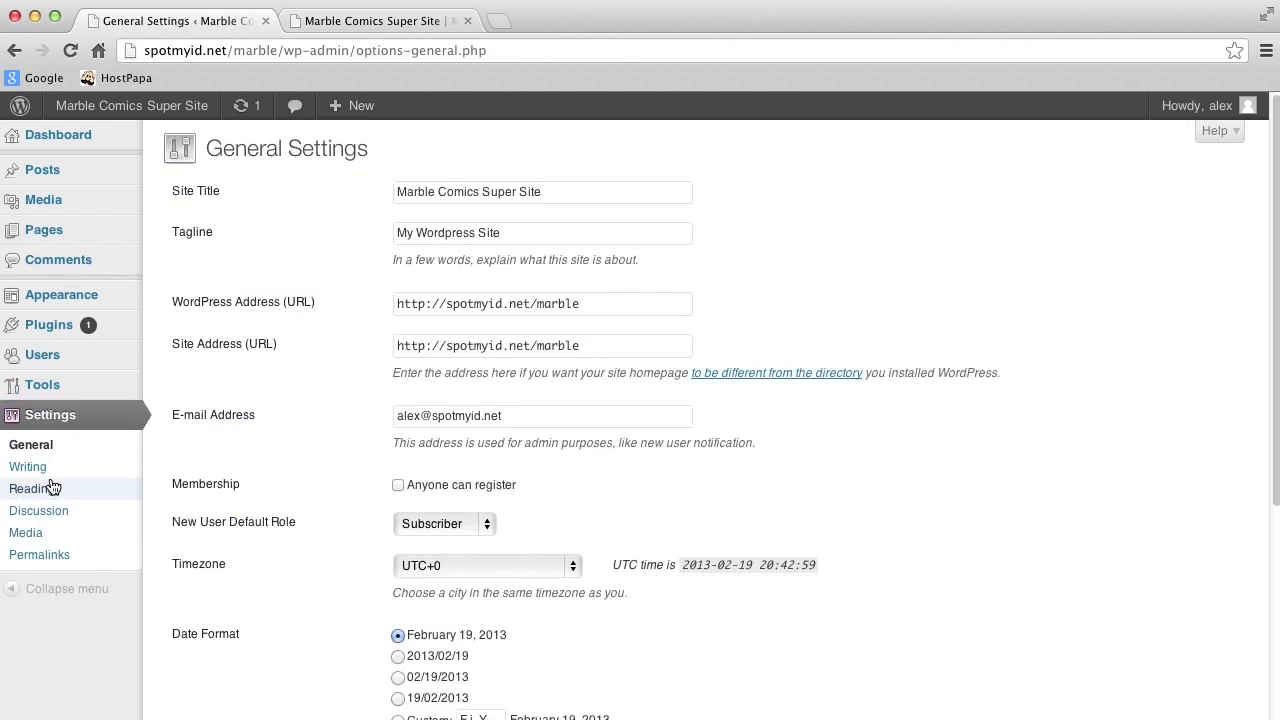
pyautogui.click(52, 499)
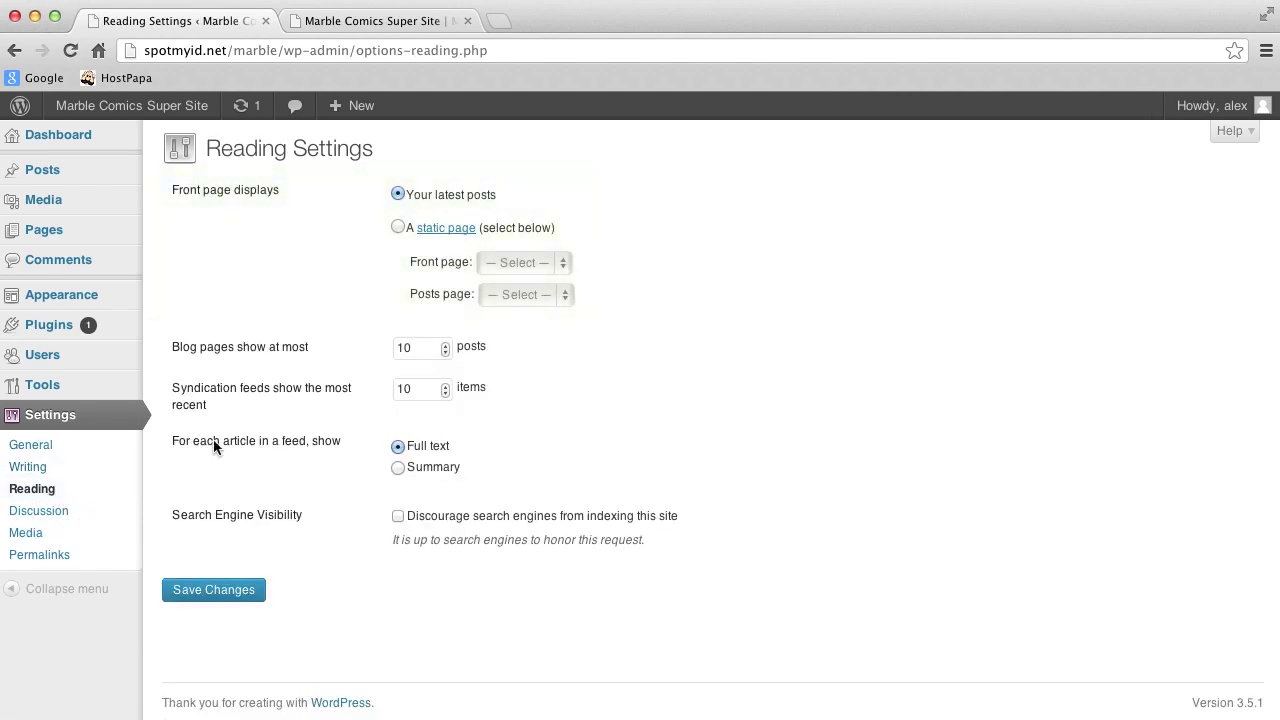
pyautogui.click(398, 227)
pyautogui.click(506, 268)
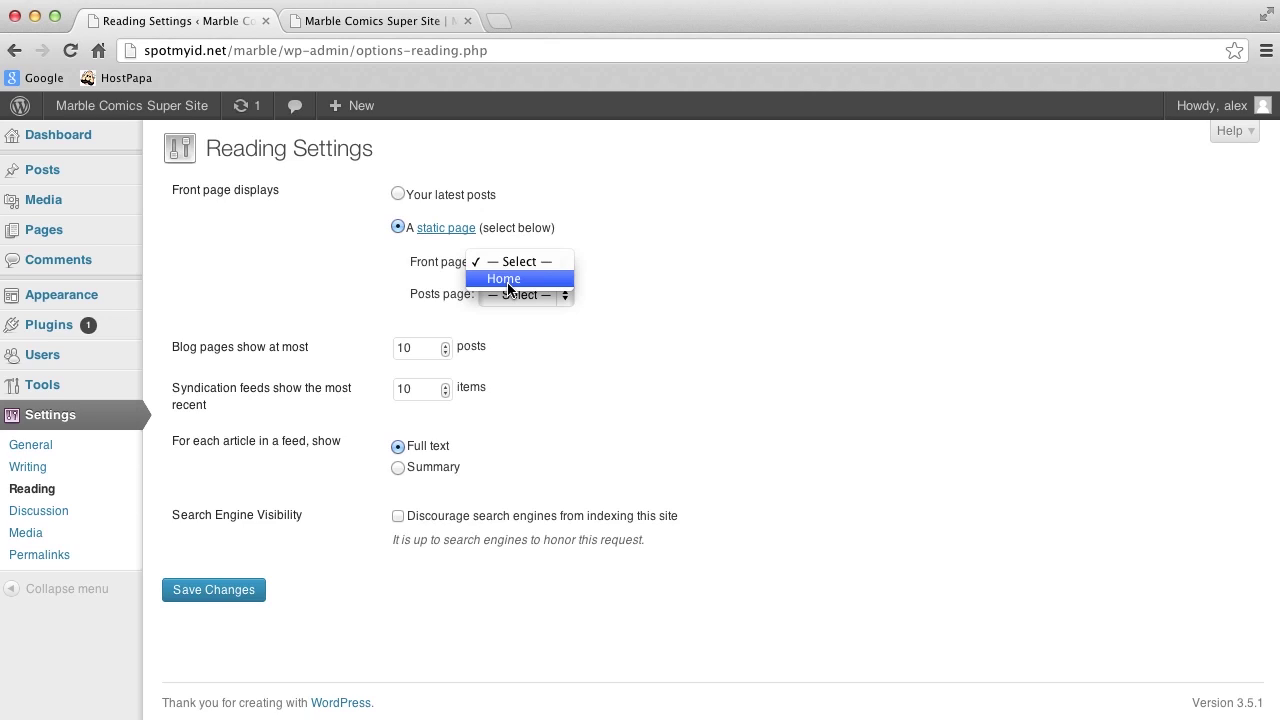
pyautogui.click(508, 280)
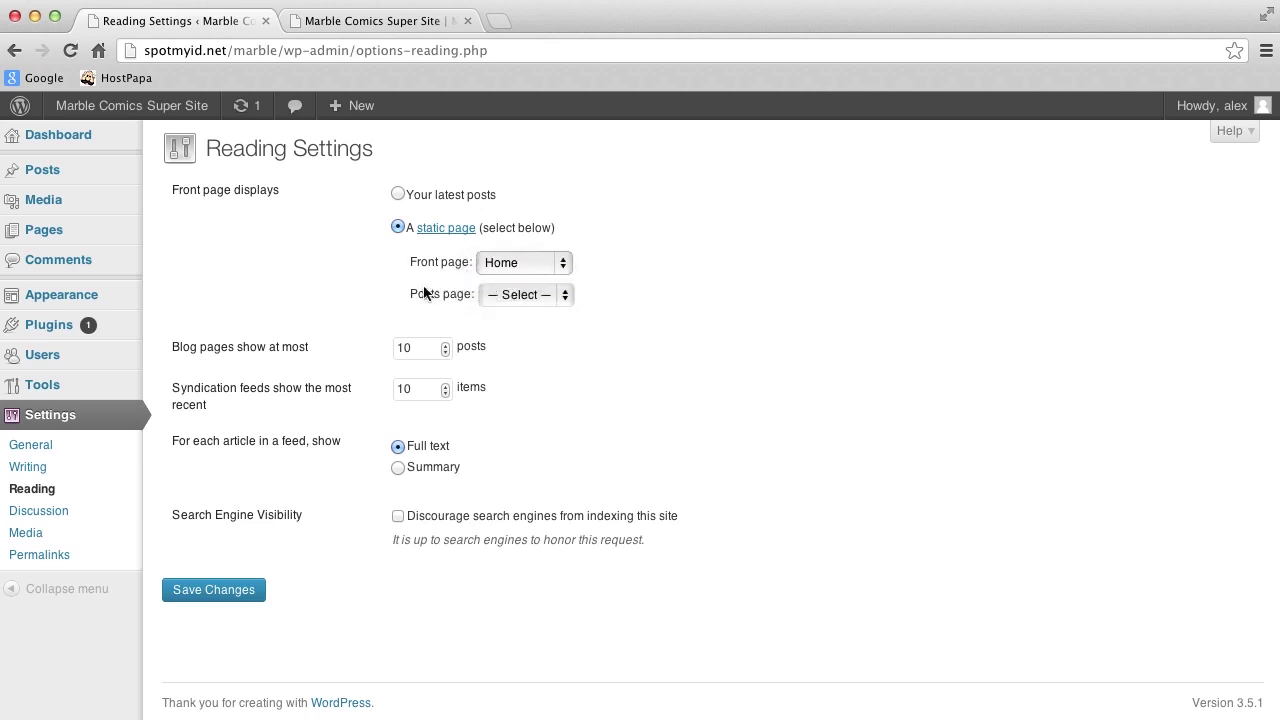
pyautogui.click(248, 597)
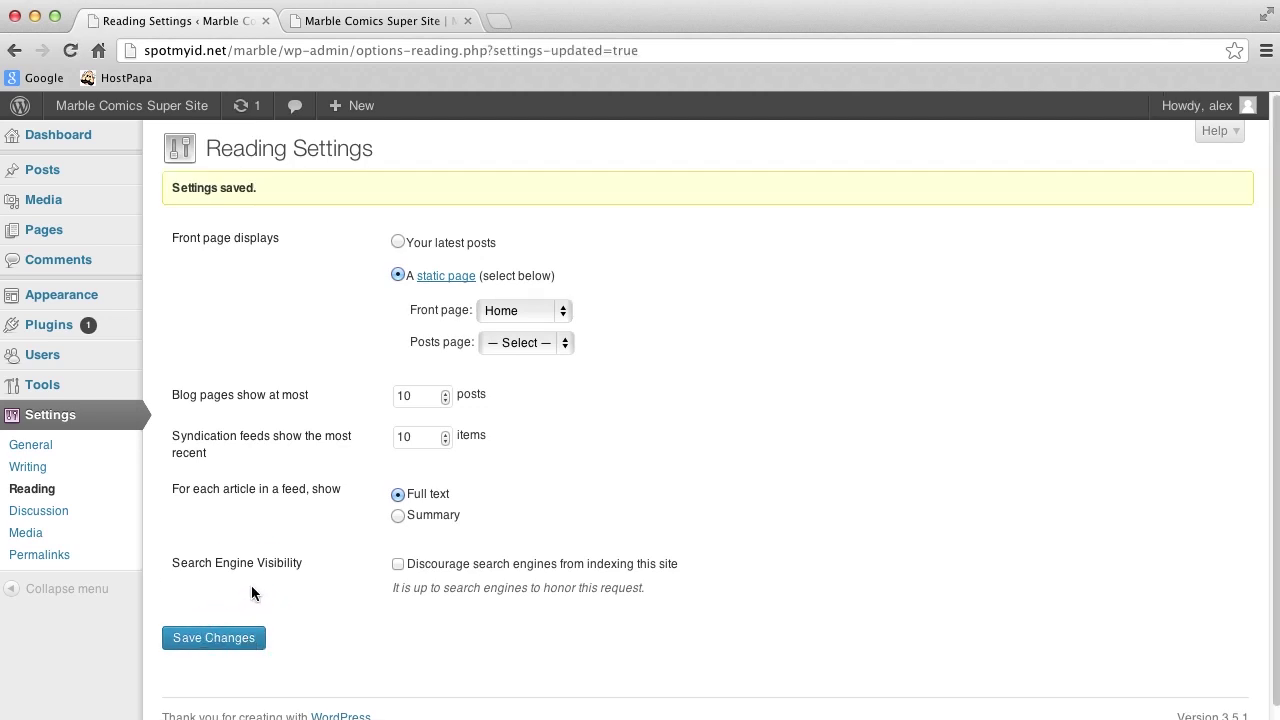
pyautogui.click(362, 24)
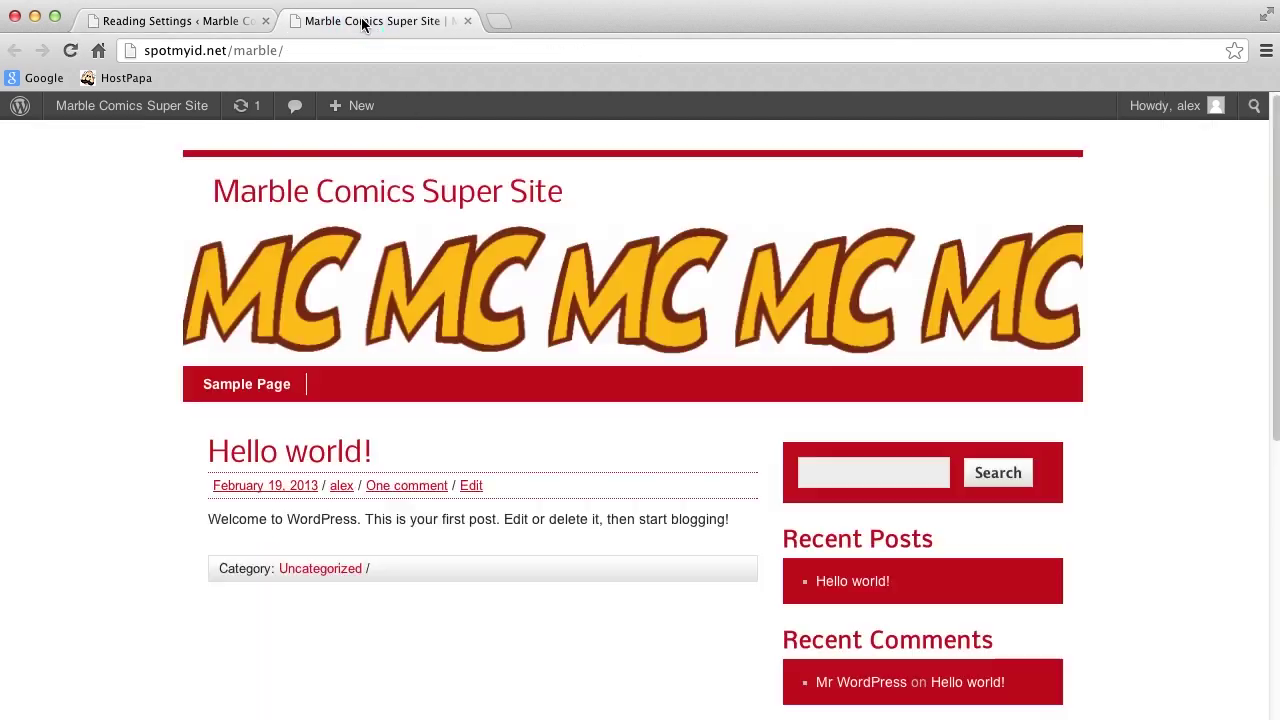
pyautogui.click(70, 51)
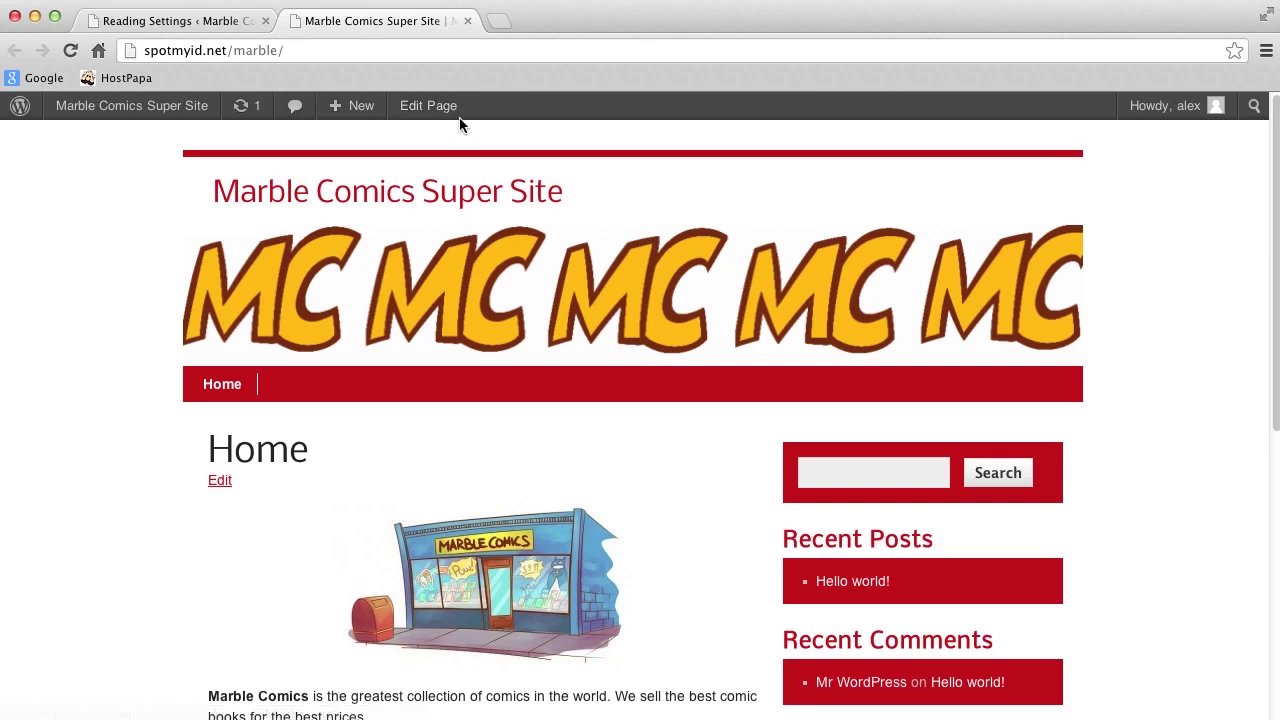
pyautogui.scroll(-3, 148, 230)
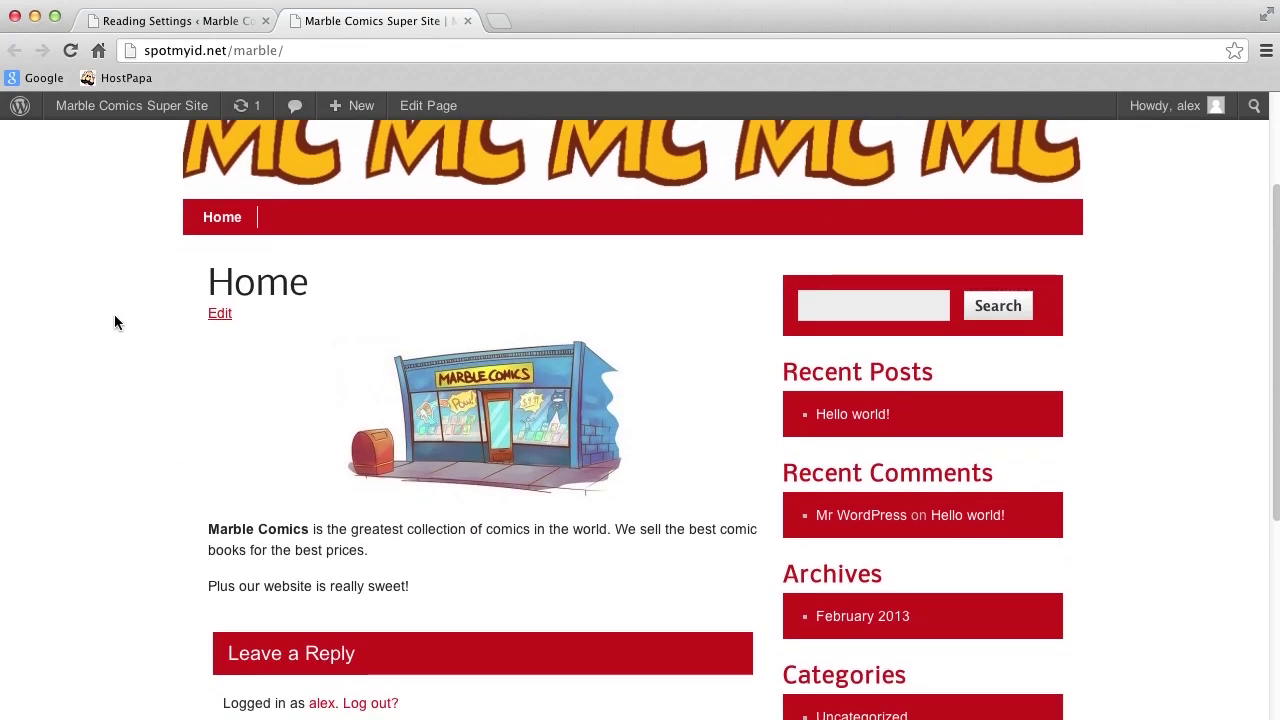
pyautogui.scroll(1, 114, 297)
pyautogui.scroll(-5, 114, 297)
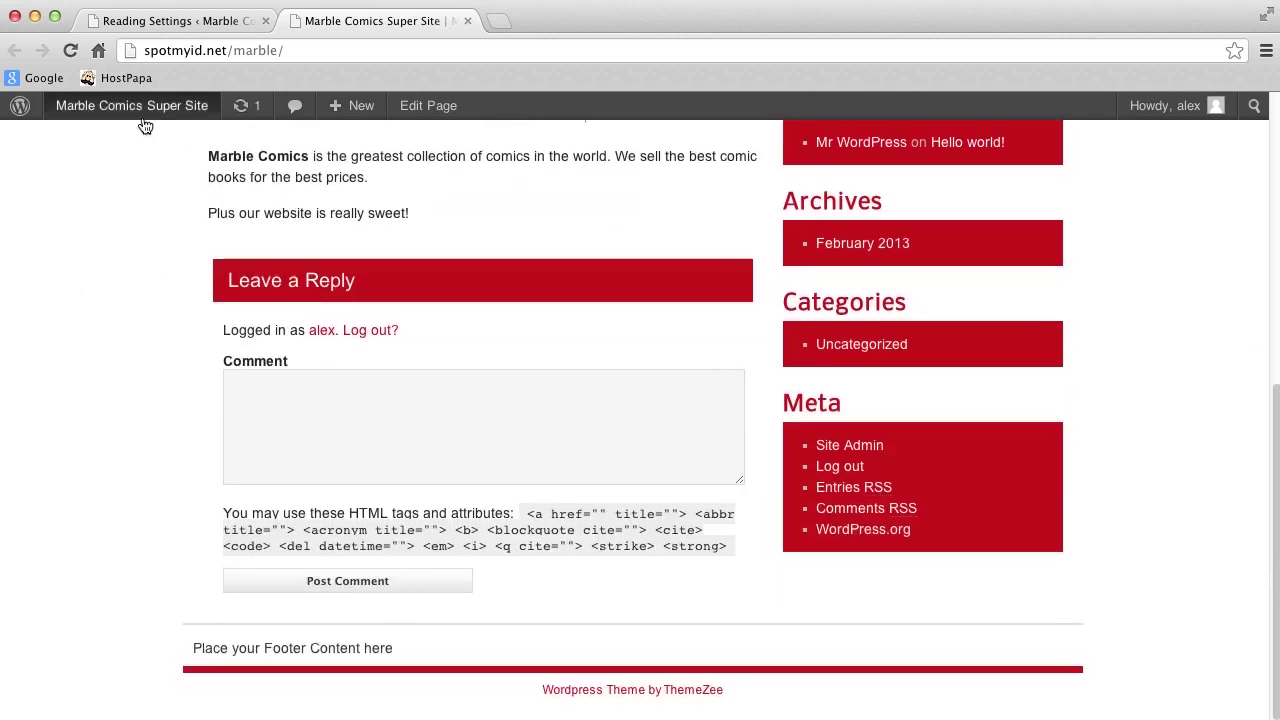
pyautogui.click(153, 22)
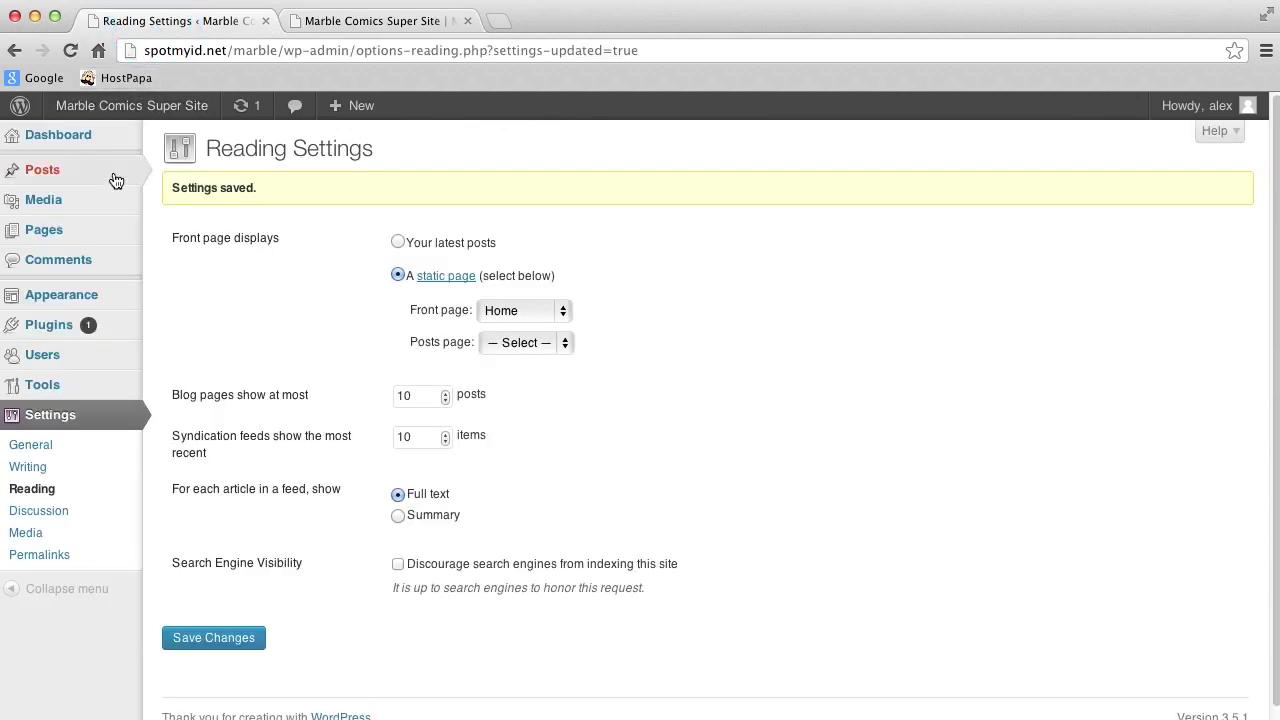
# - Uncheck Allow Comments for the Home page in Quick Edit and update it
pyautogui.click(95, 238)
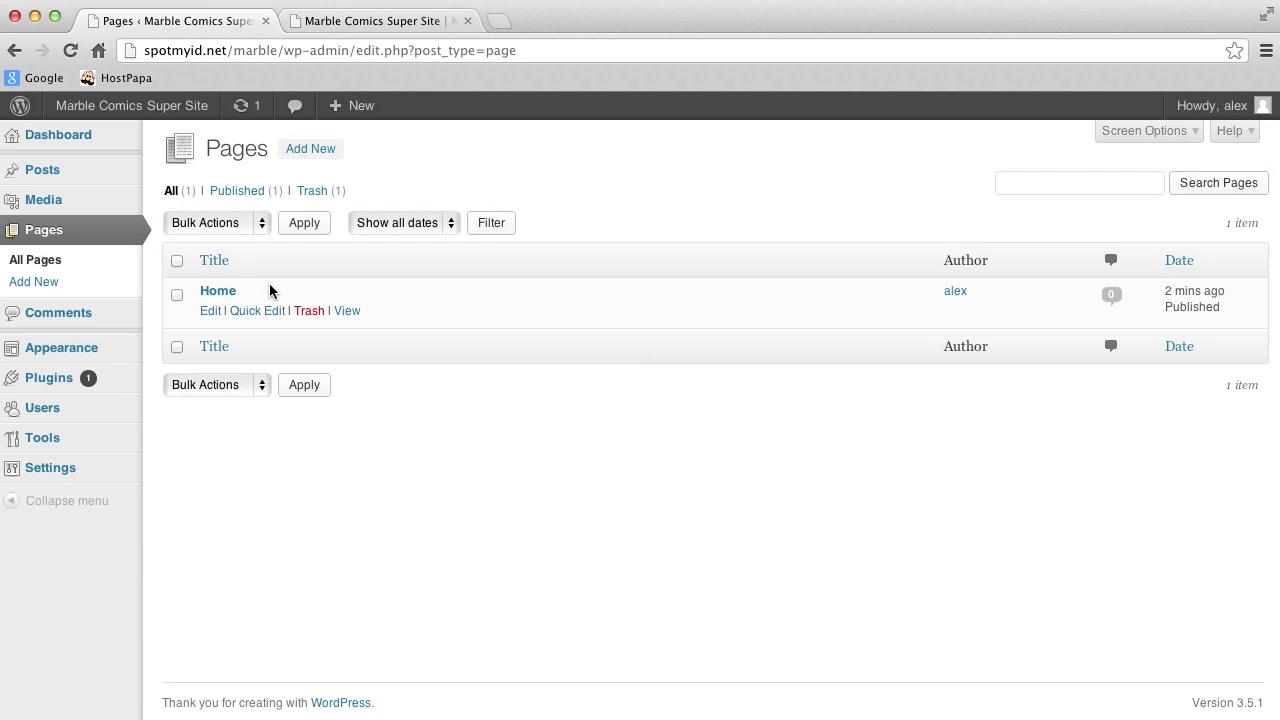
pyautogui.click(255, 311)
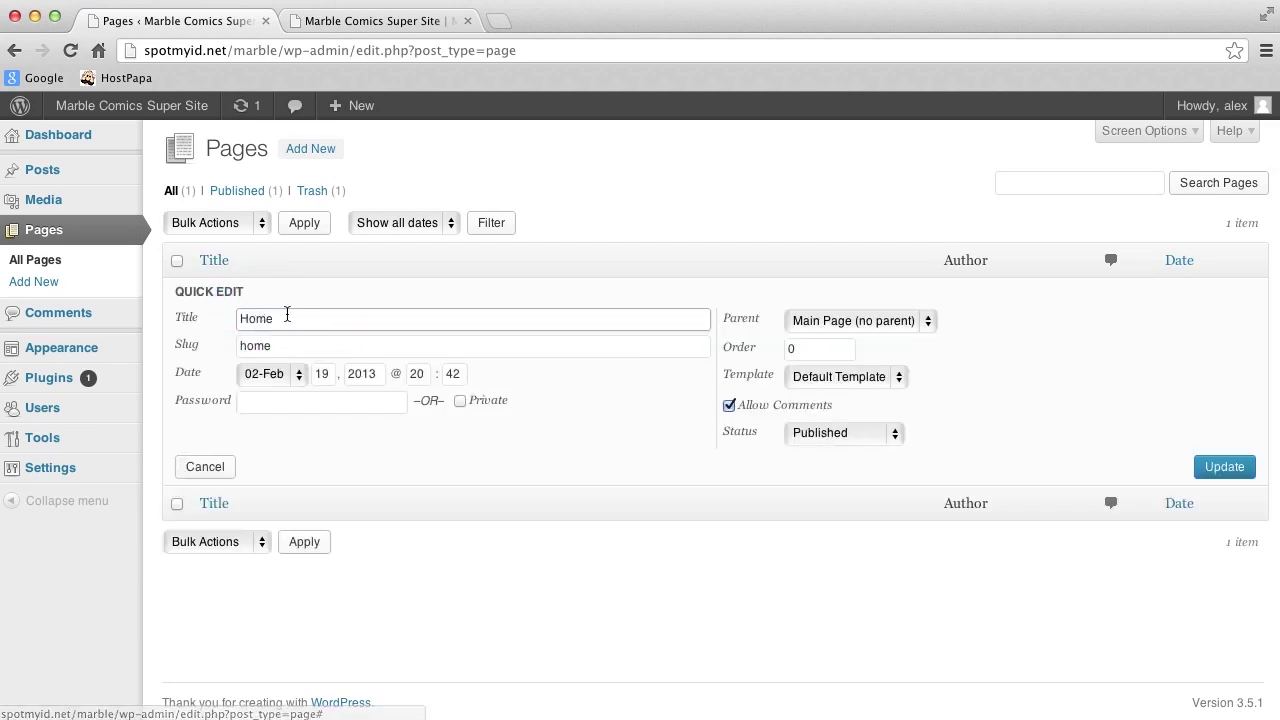
pyautogui.click(729, 405)
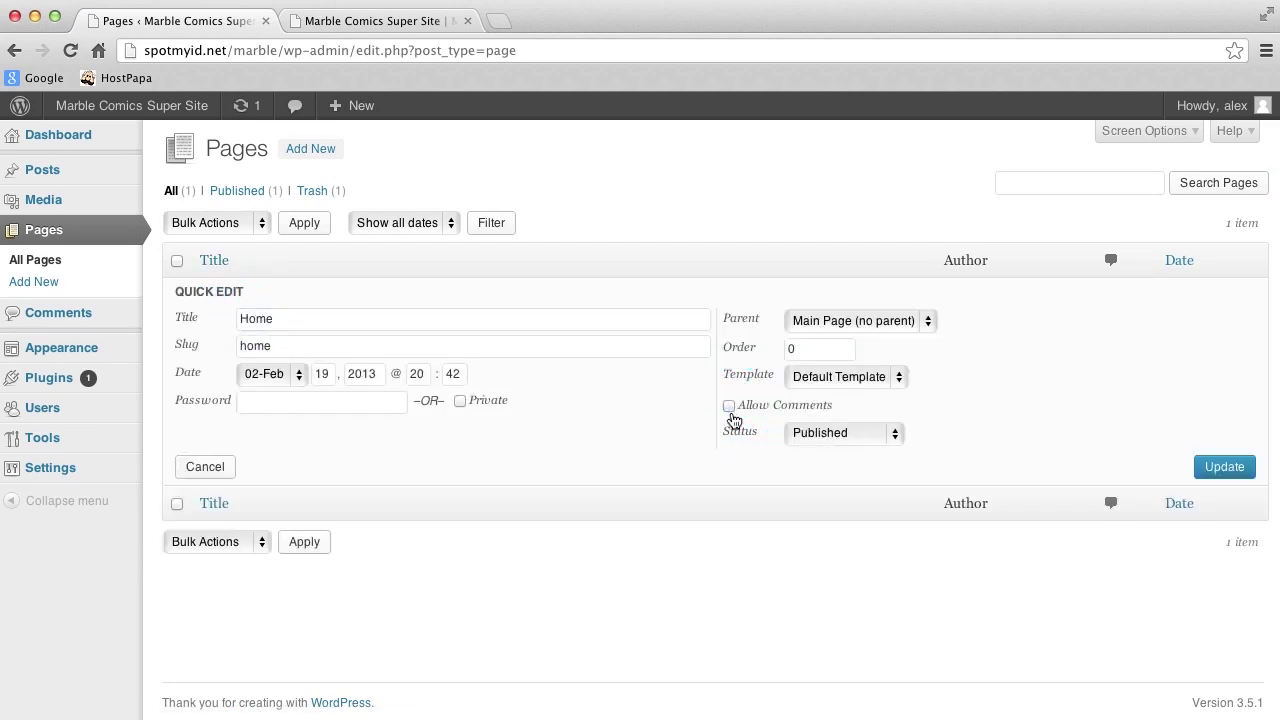
pyautogui.click(1224, 467)
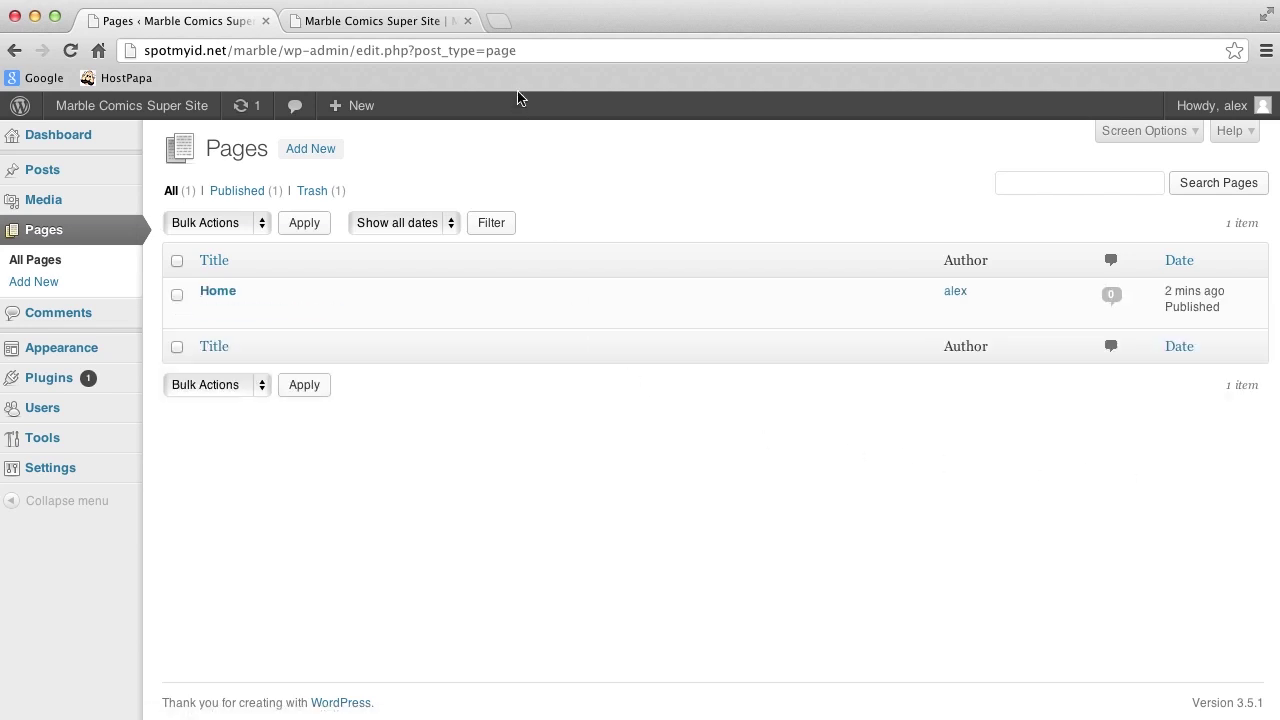
pyautogui.click(402, 20)
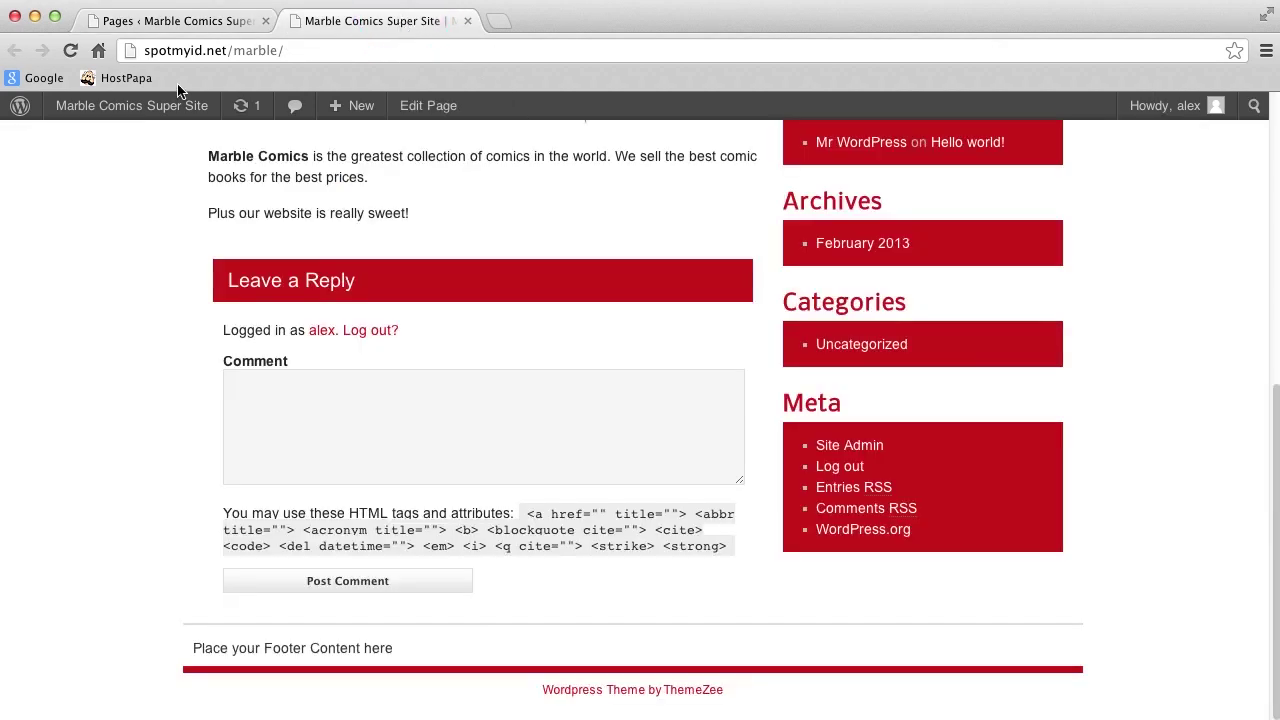
# - Reload the live site and scroll to confirm the Home page has no comment form
pyautogui.click(72, 52)
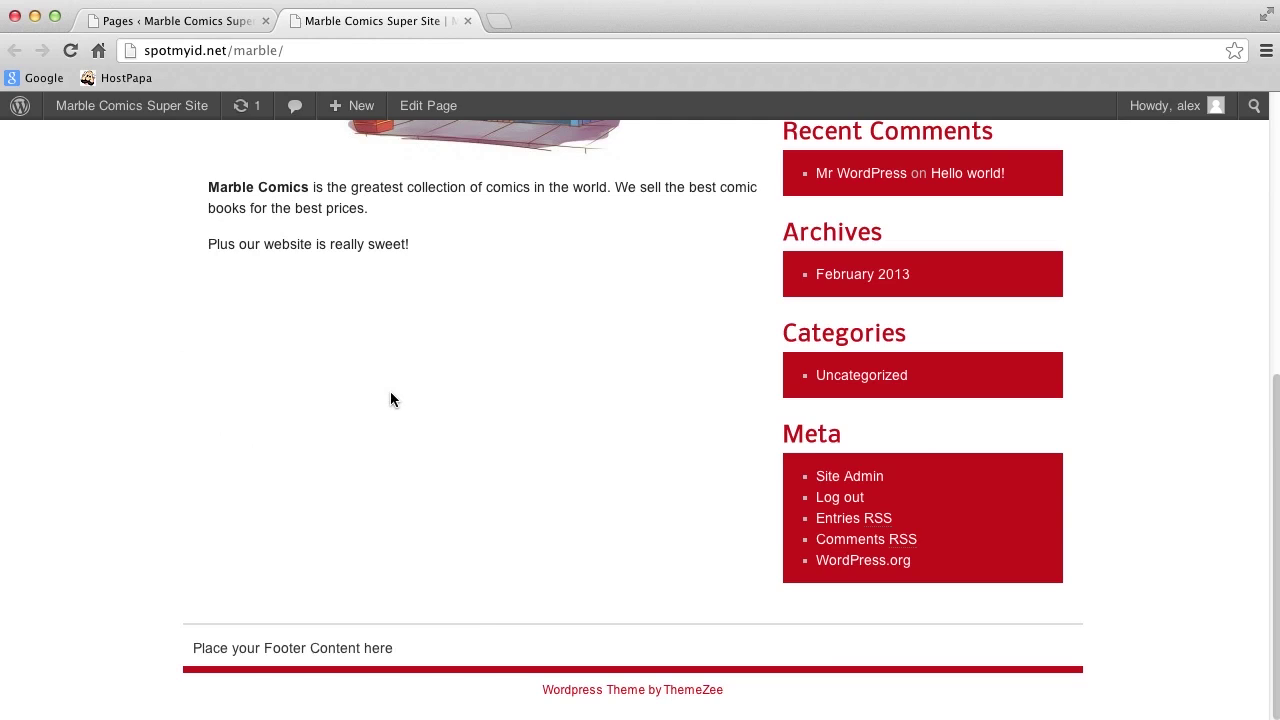
pyautogui.scroll(2, 609, 443)
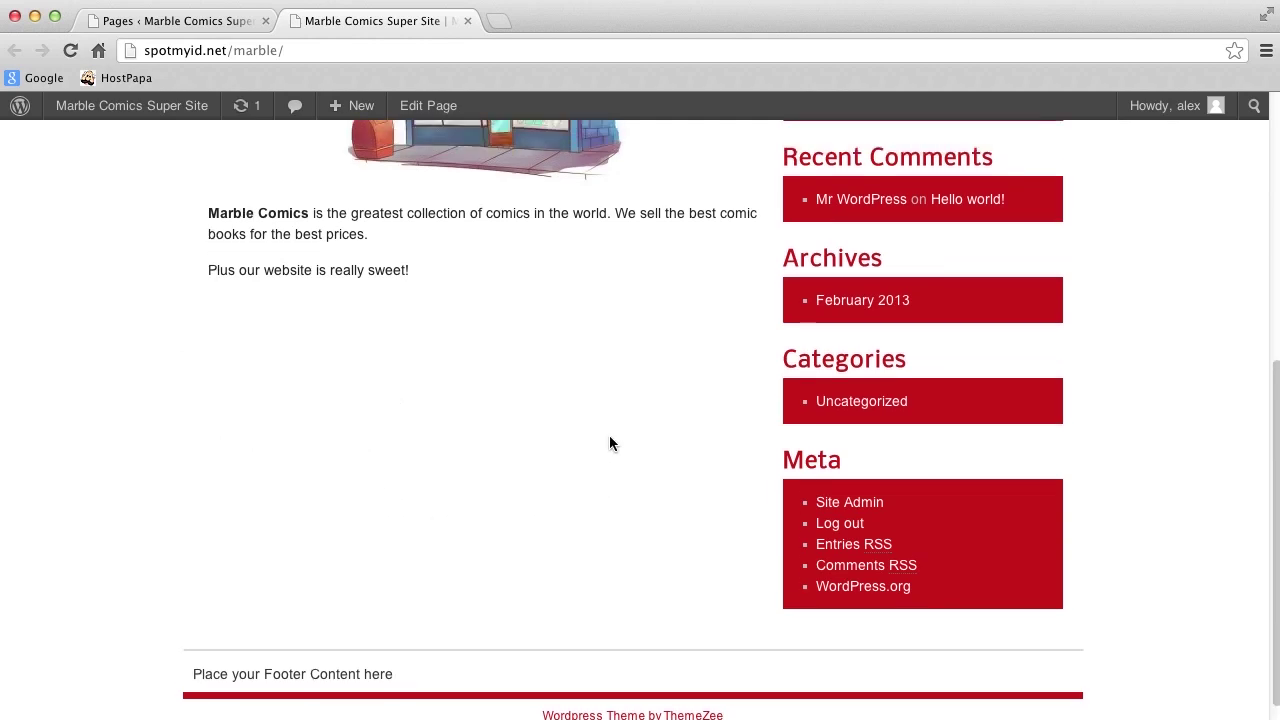
pyautogui.scroll(5, 609, 443)
pyautogui.scroll(3, 610, 443)
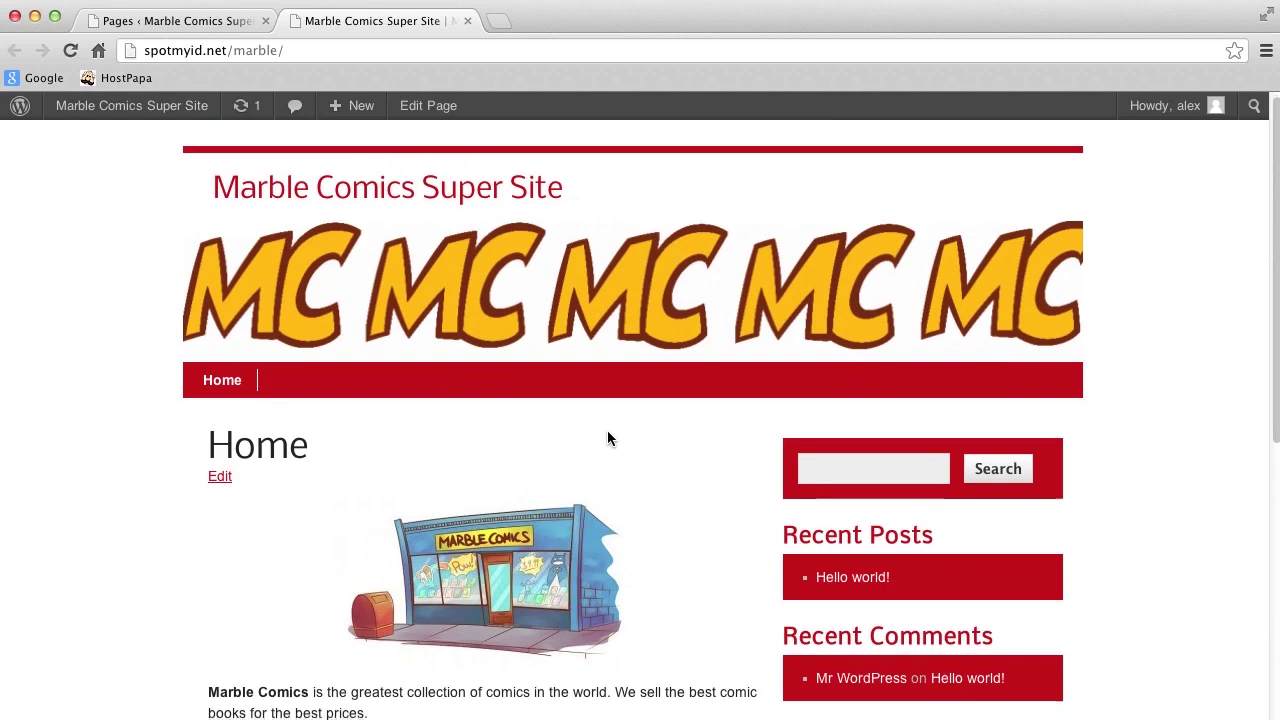
pyautogui.scroll(-1, 608, 438)
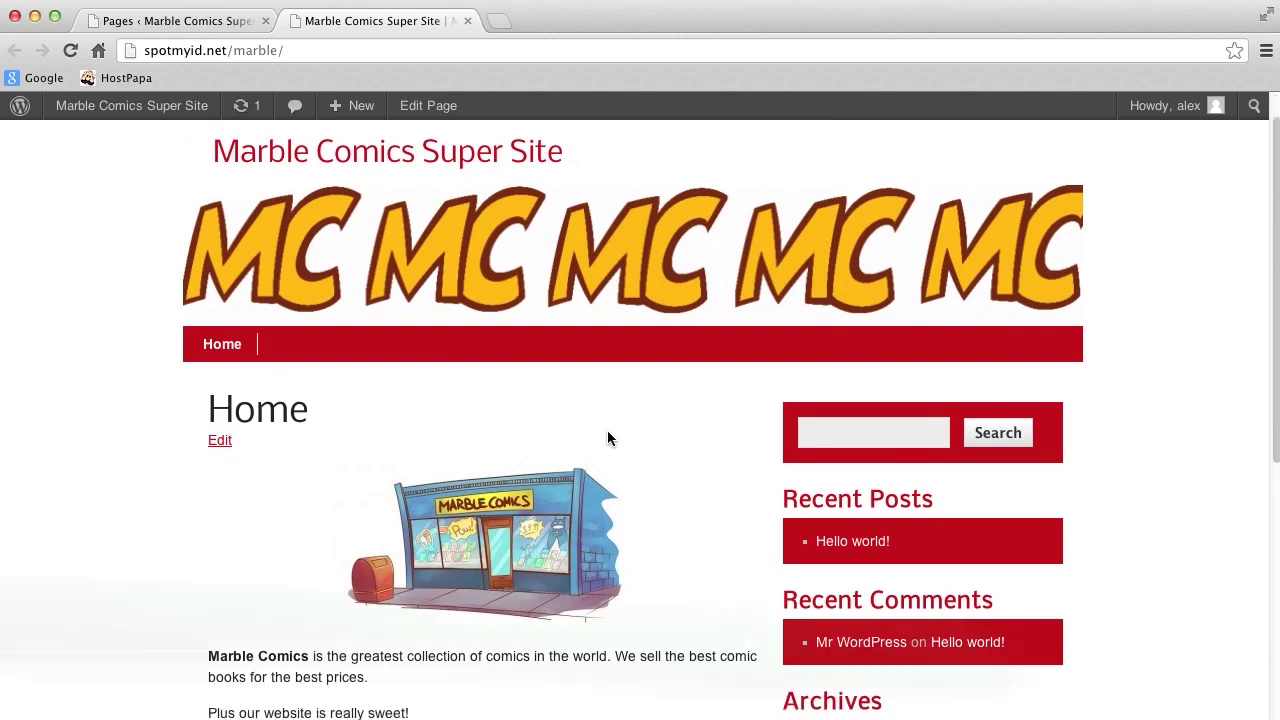